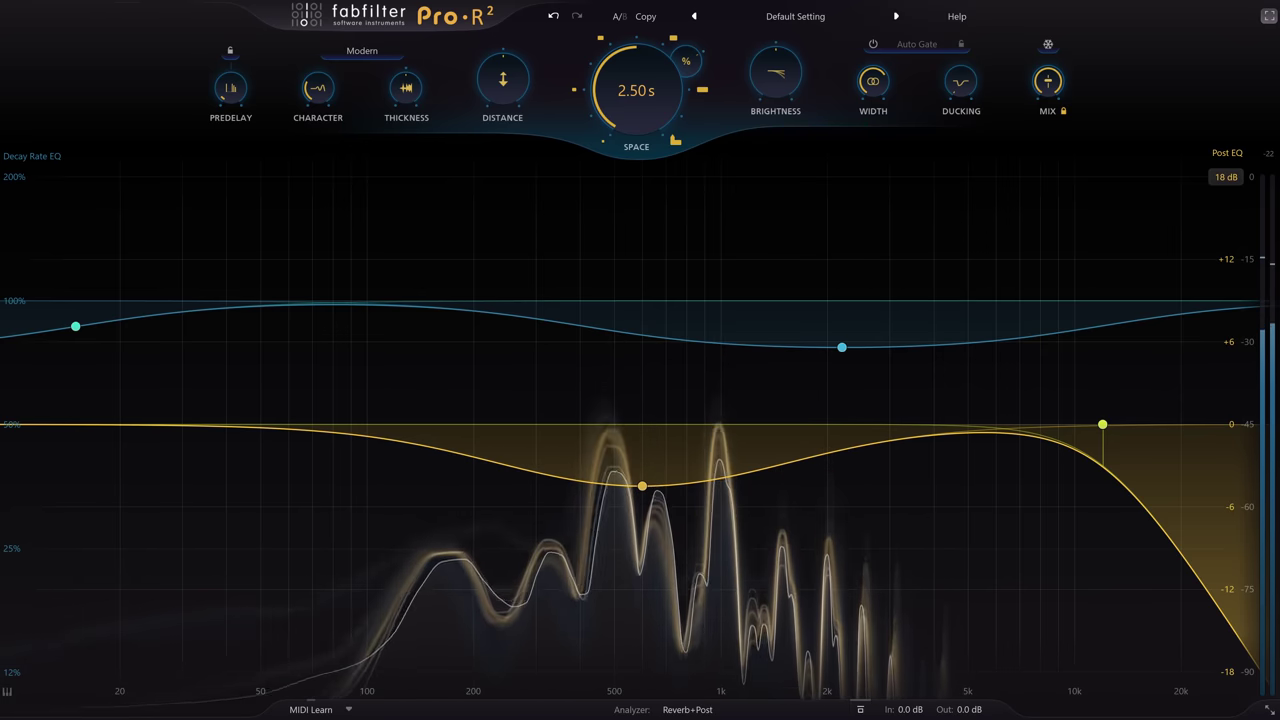
Shorten Space, lower Brightness to about -57% and Distance to about 16.5%, then set Space to 1.66 s.
left_click_drag(632, 138, 651, 223)
left_click_drag(776, 92, 780, 211)
left_click_drag(503, 80, 523, 243)
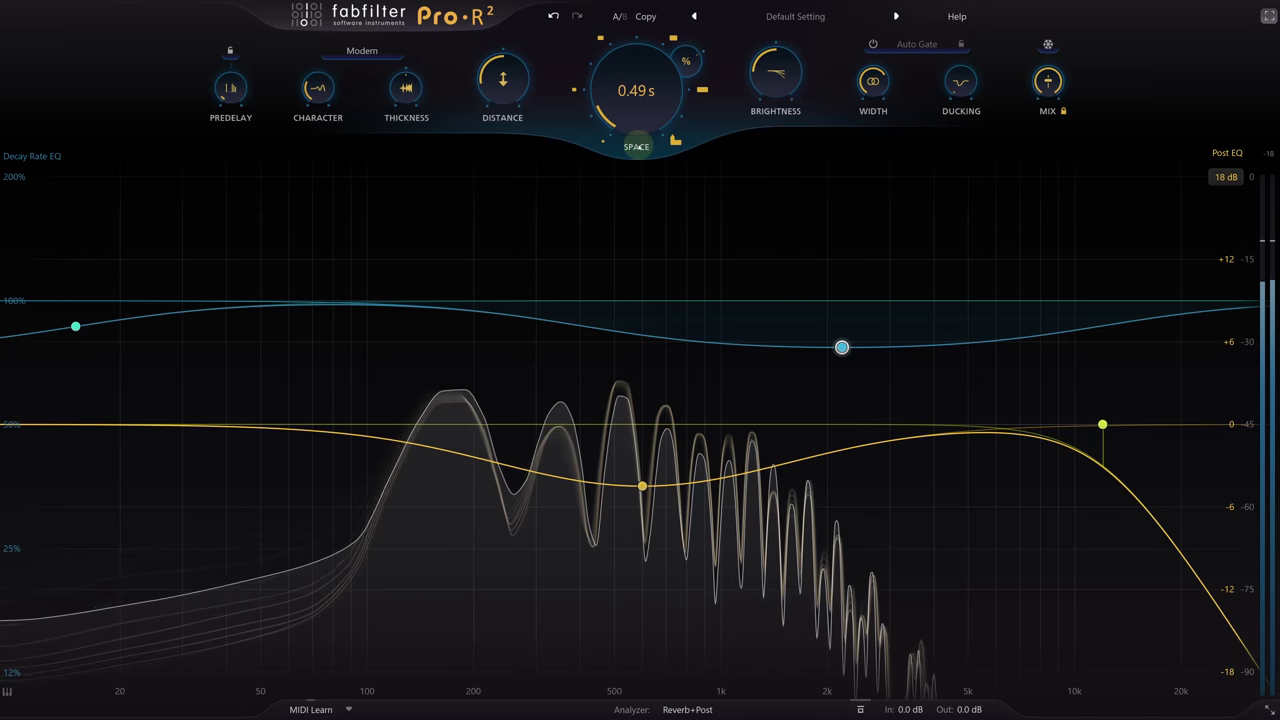
left_click_drag(634, 114, 626, 52)
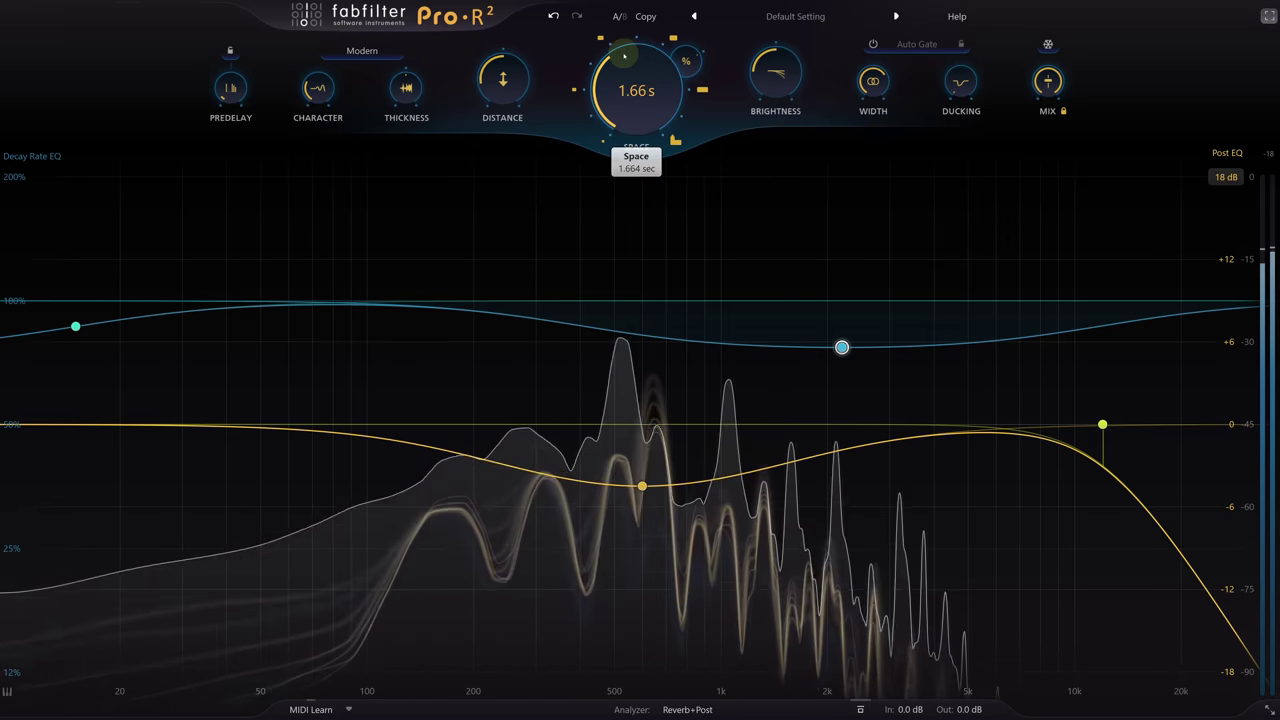
Bring Brightness back to about 21.4%, raise Distance to 60.4%, and lengthen Space to 18.9 s.
left_click_drag(778, 80, 774, 35)
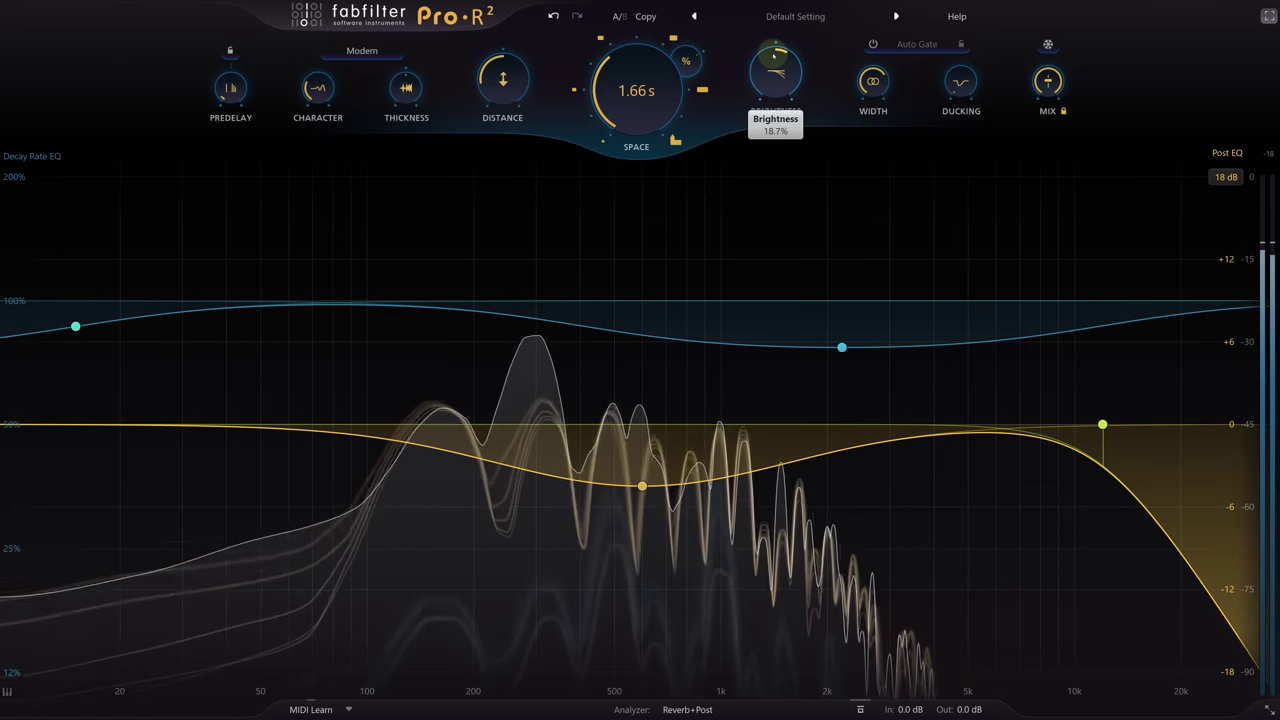
left_click_drag(507, 88, 500, 25)
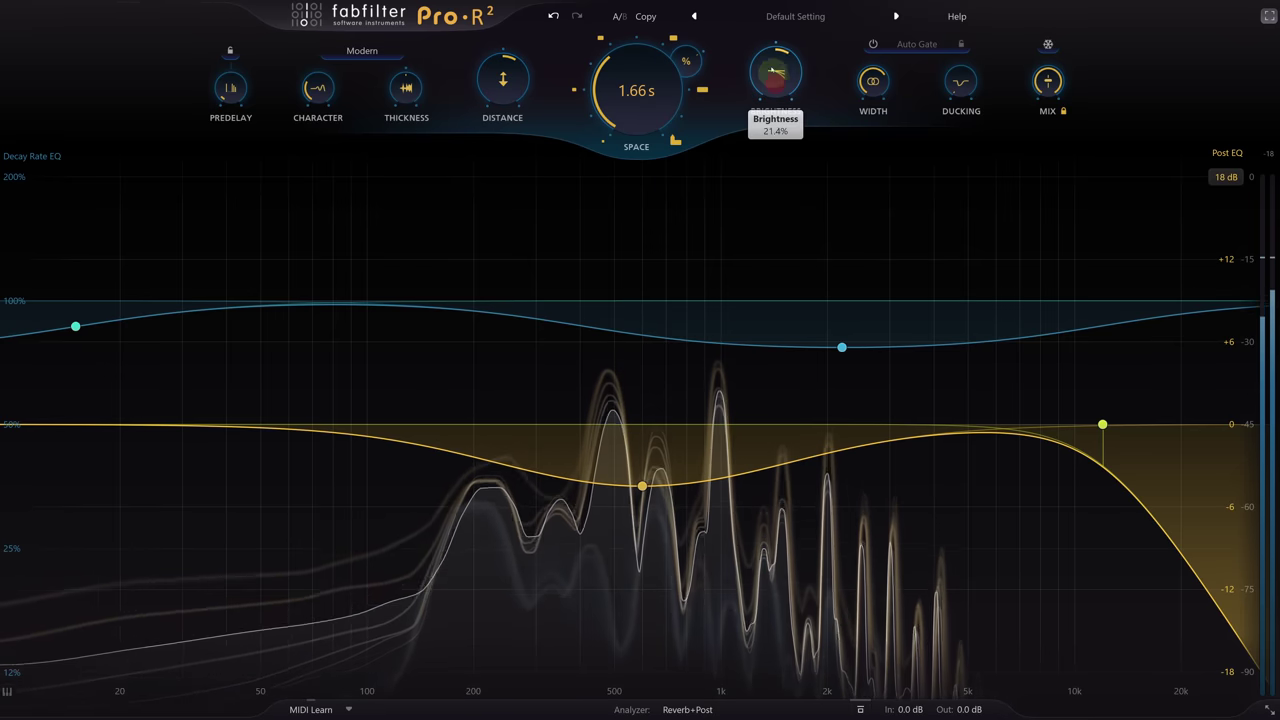
left_click_drag(650, 75, 684, 14)
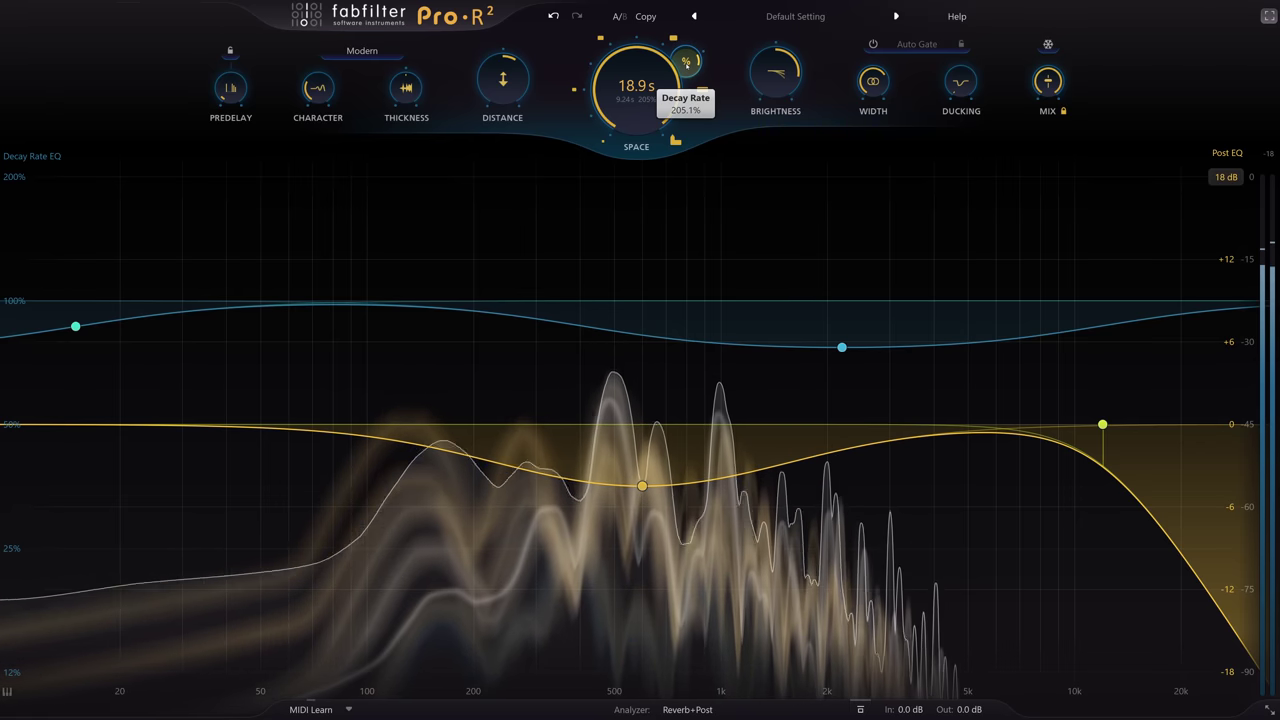
Boost the Decay Rate EQ in the upper mids near 3 kHz and scroll Character up to 72.4%.
left_click_drag(842, 347, 899, 207)
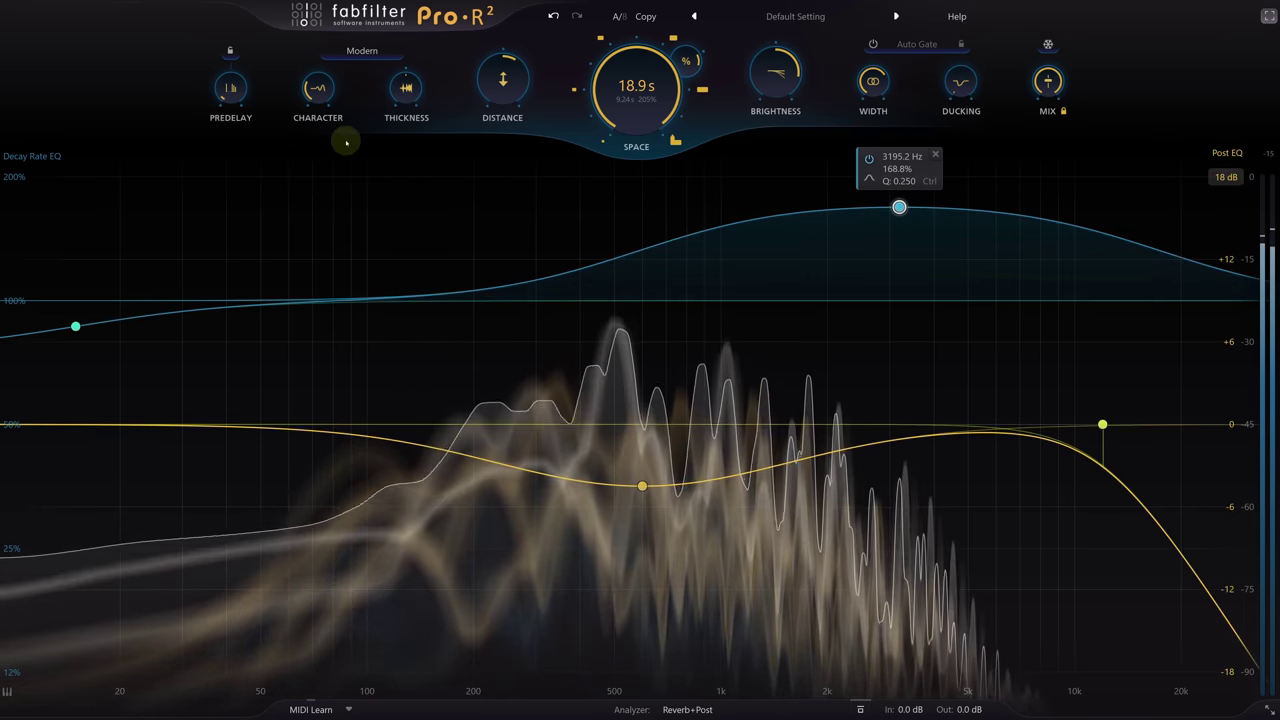
scroll(318, 88, "up", 10)
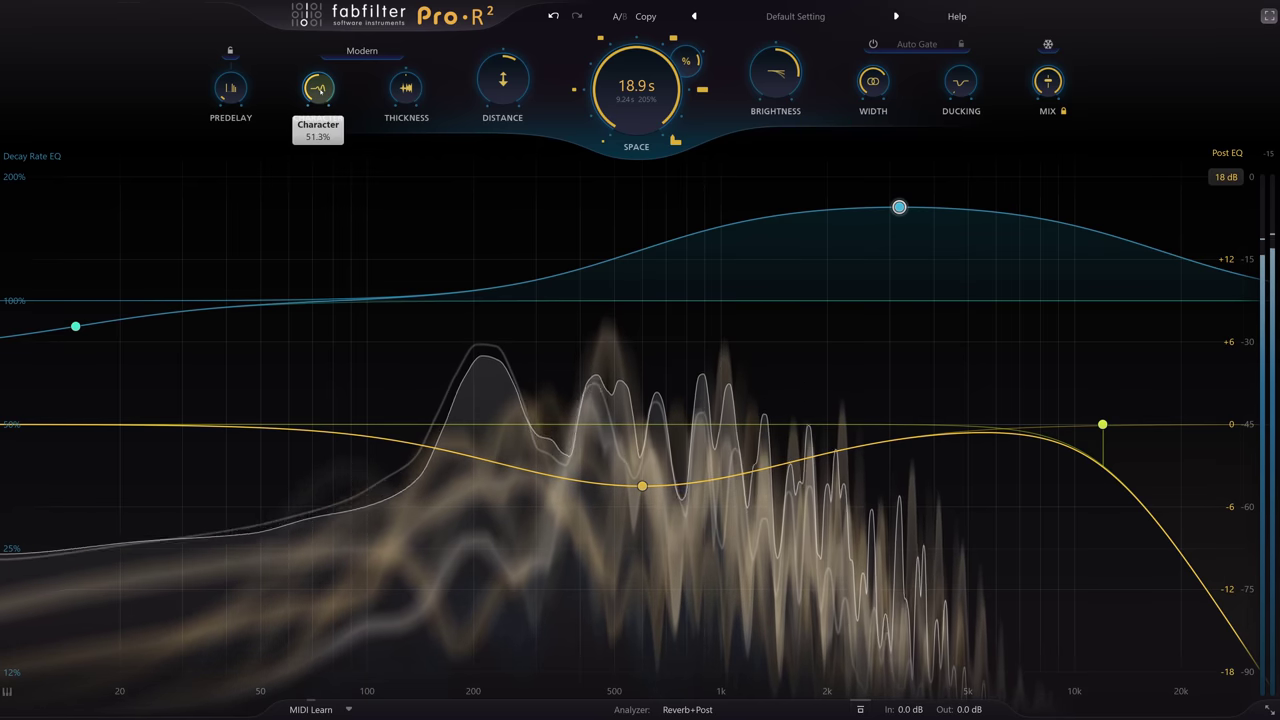
scroll(320, 88, "up", 1)
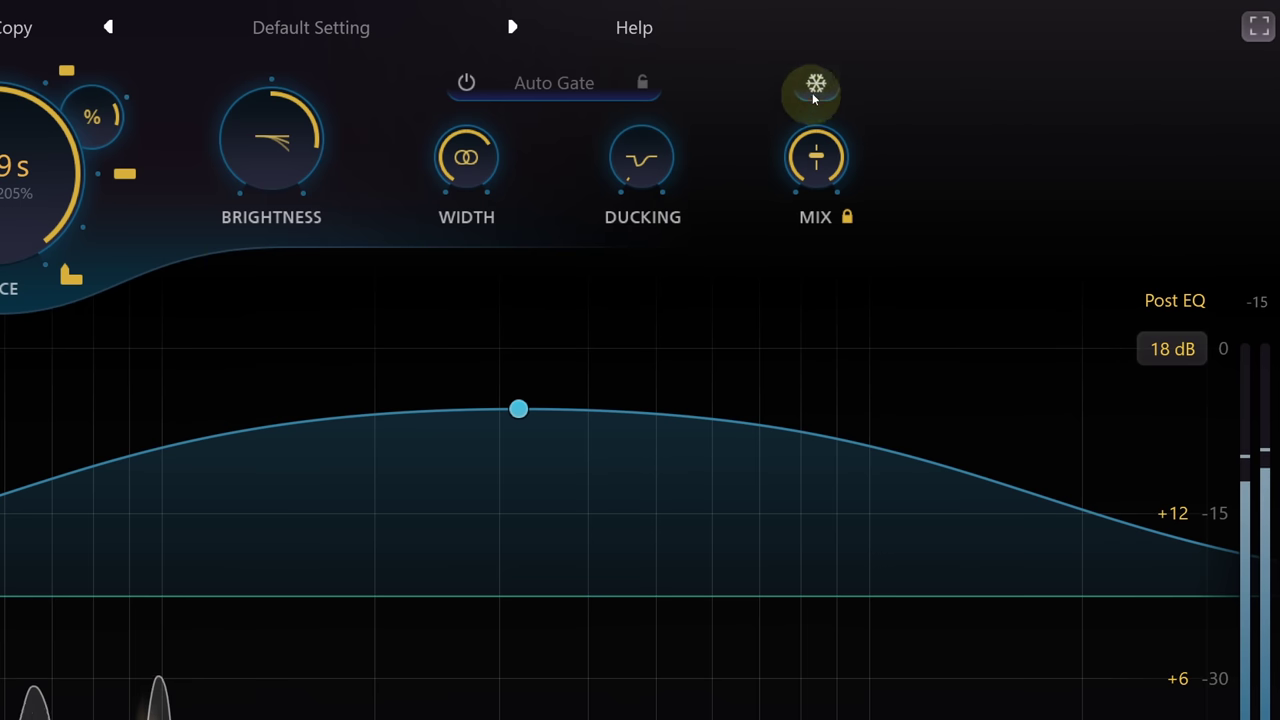
Freeze the reverb tail with the snowflake Freeze button.
left_click(815, 90)
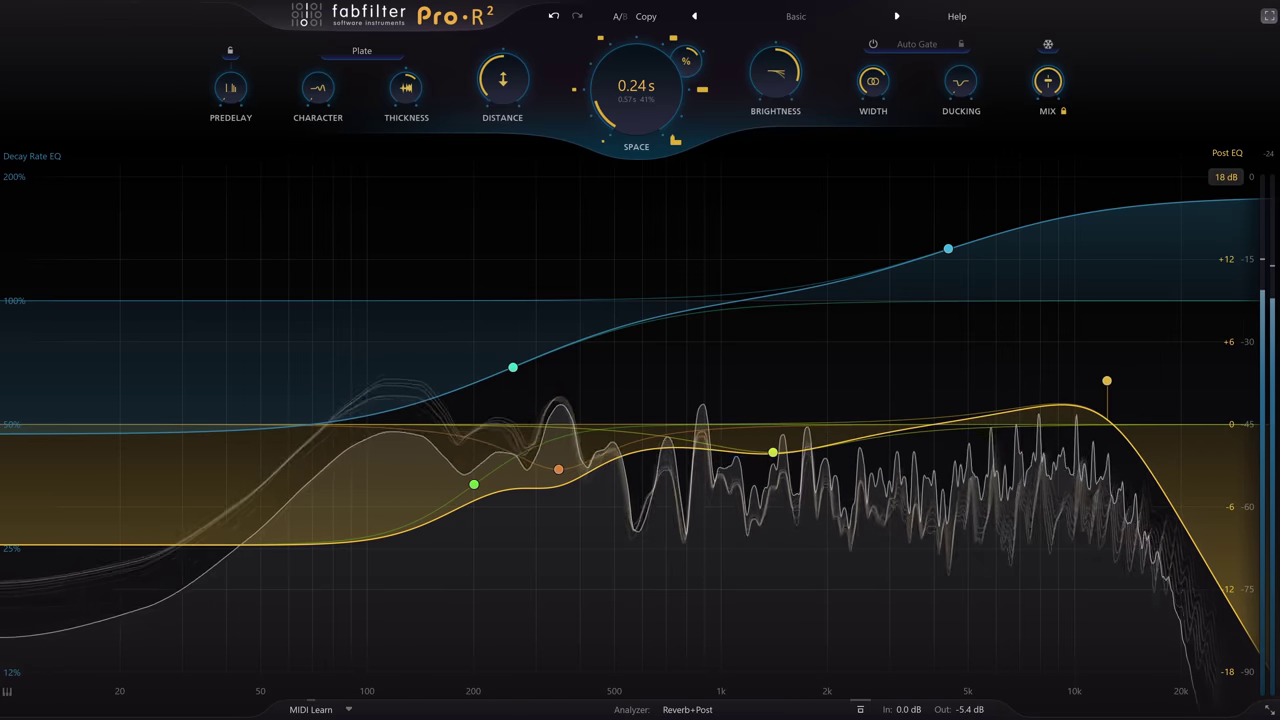
Undo back to Default Setting, then load Medium > Percussion Studio from the preset browser.
key("ctrl+z")
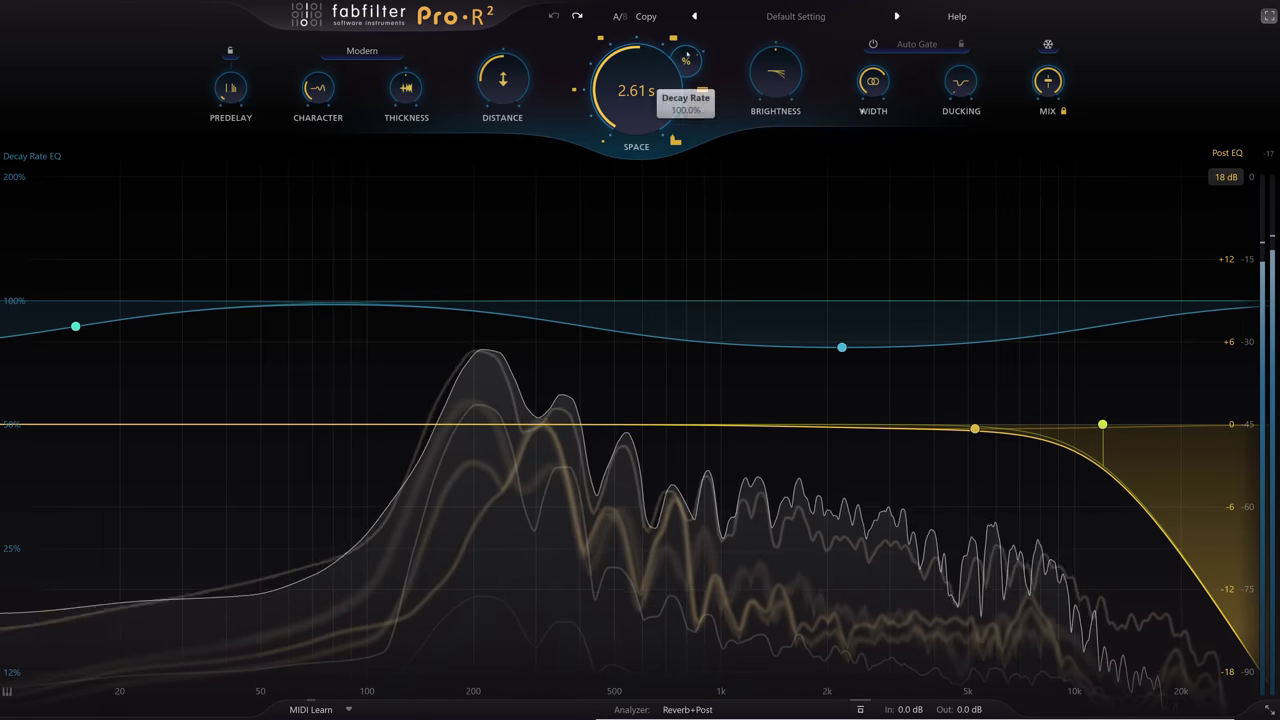
left_click(793, 17)
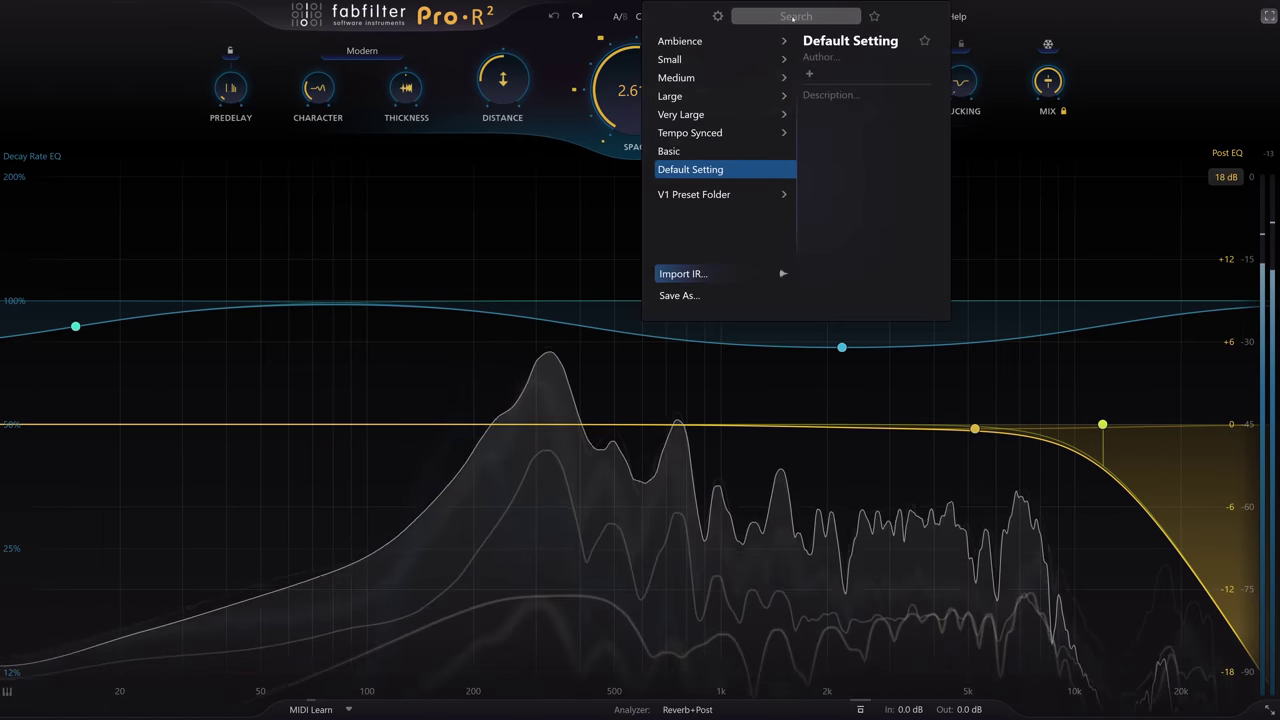
mouse_move(726, 76)
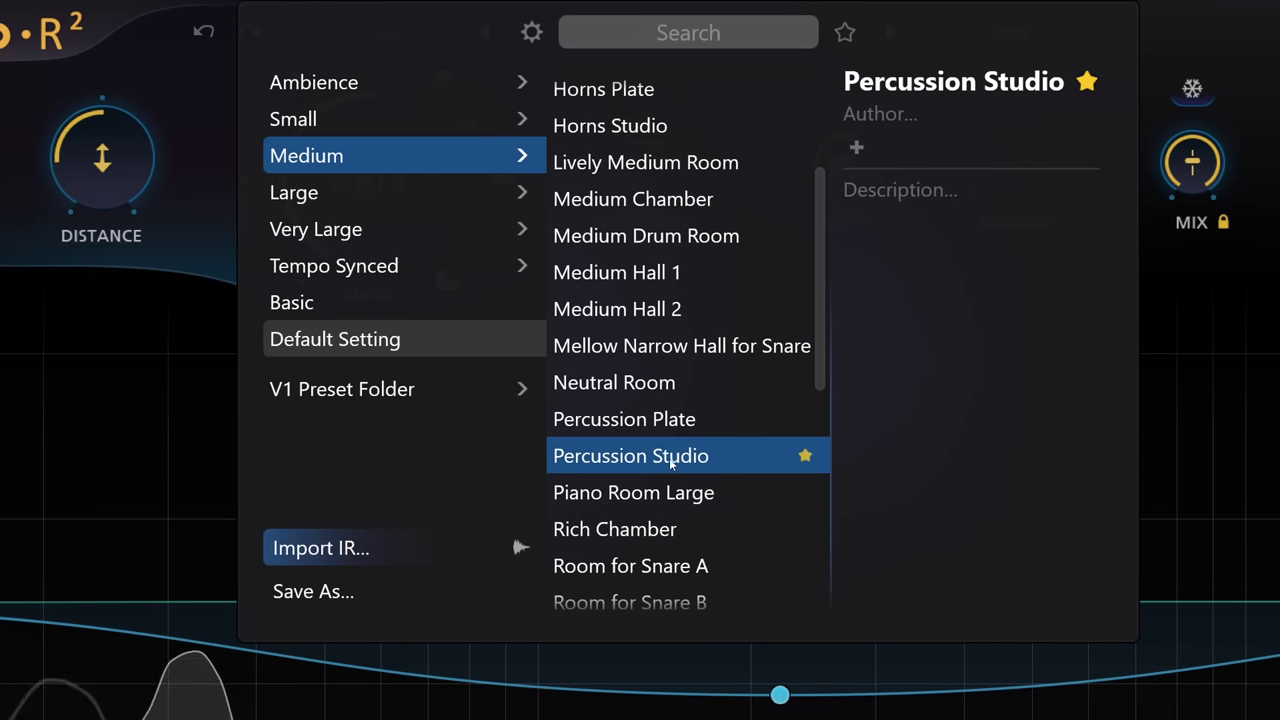
left_click(748, 454)
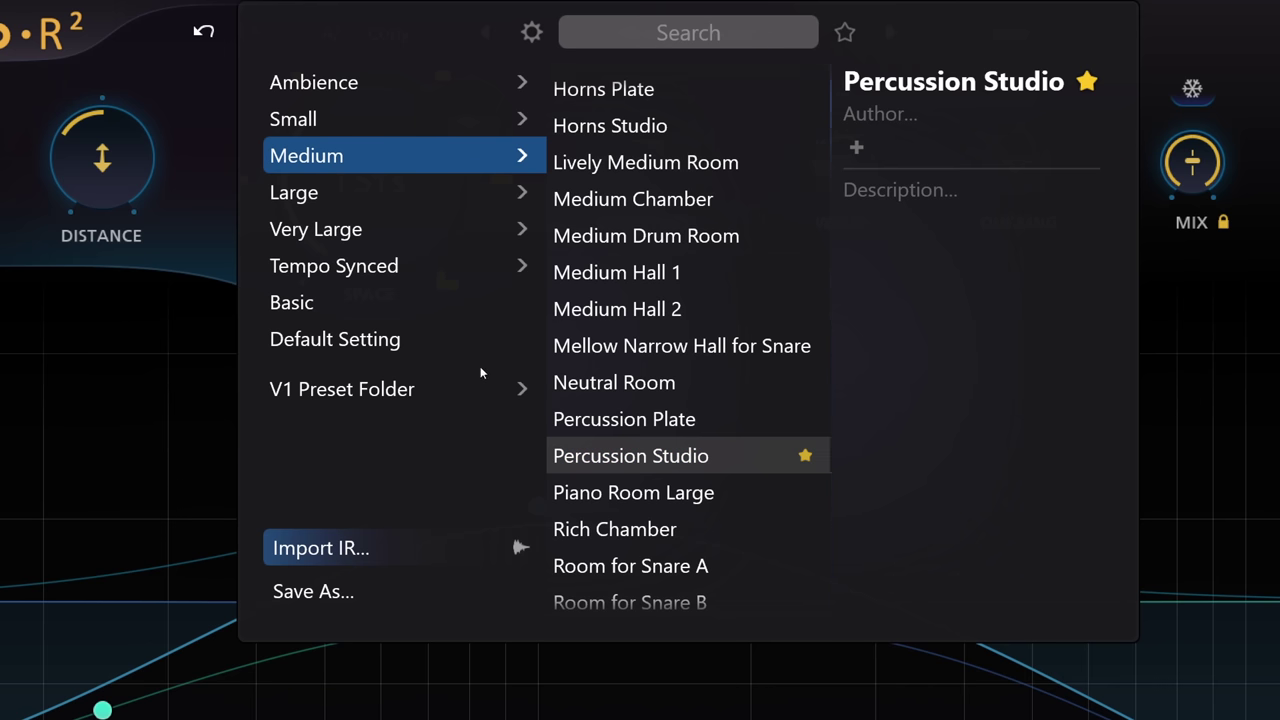
mouse_move(350, 82)
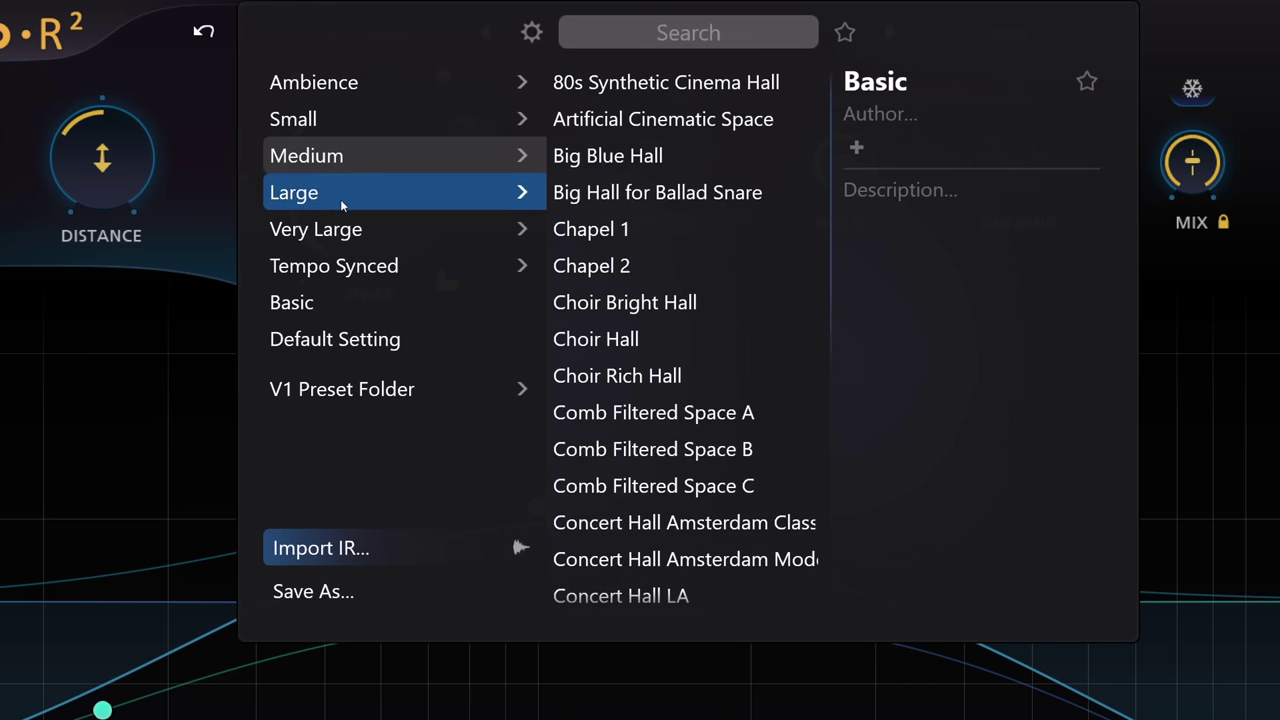
left_click(123, 368)
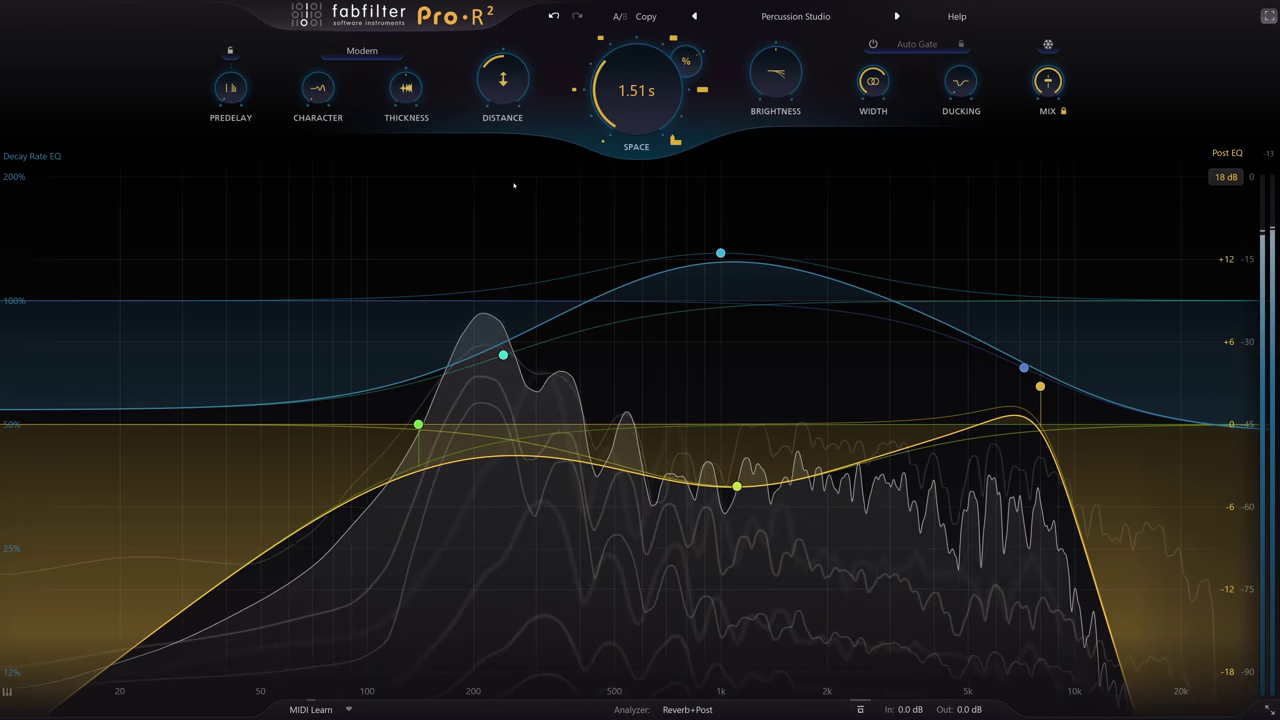
Lower Distance, then raise it again to about 71%.
mouse_move(503, 82)
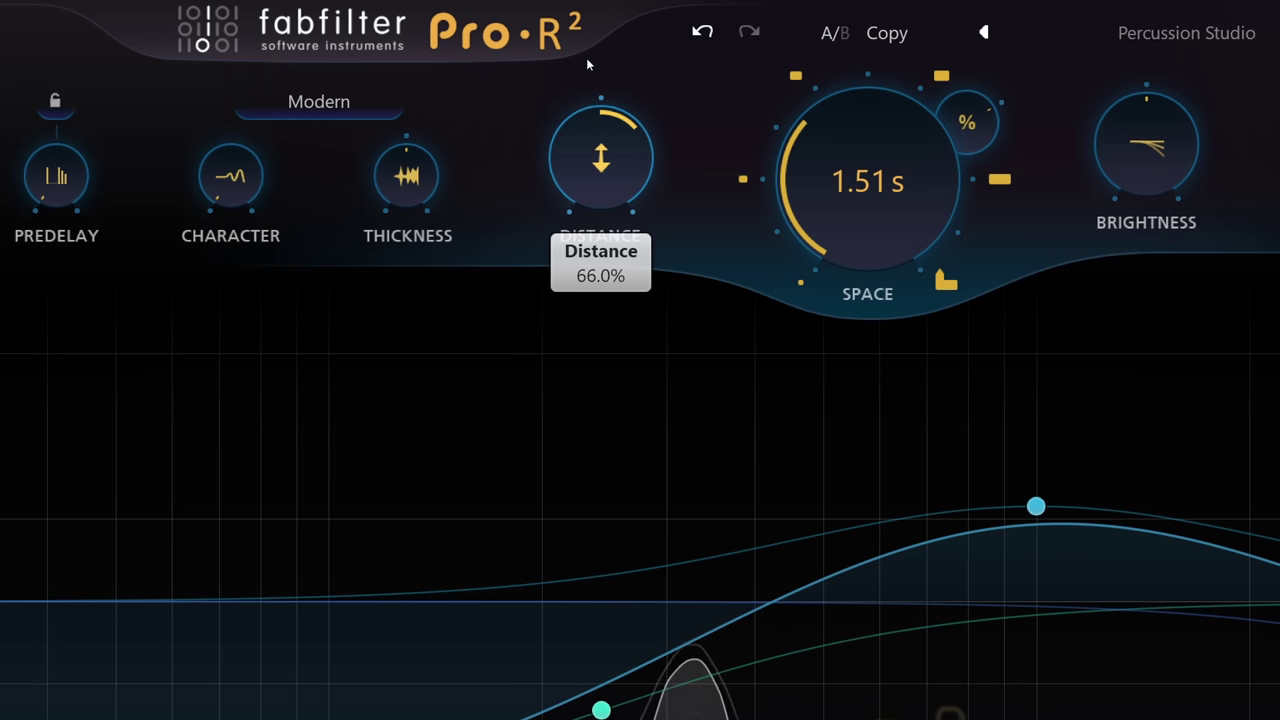
left_click_drag(586, 57, 601, 305)
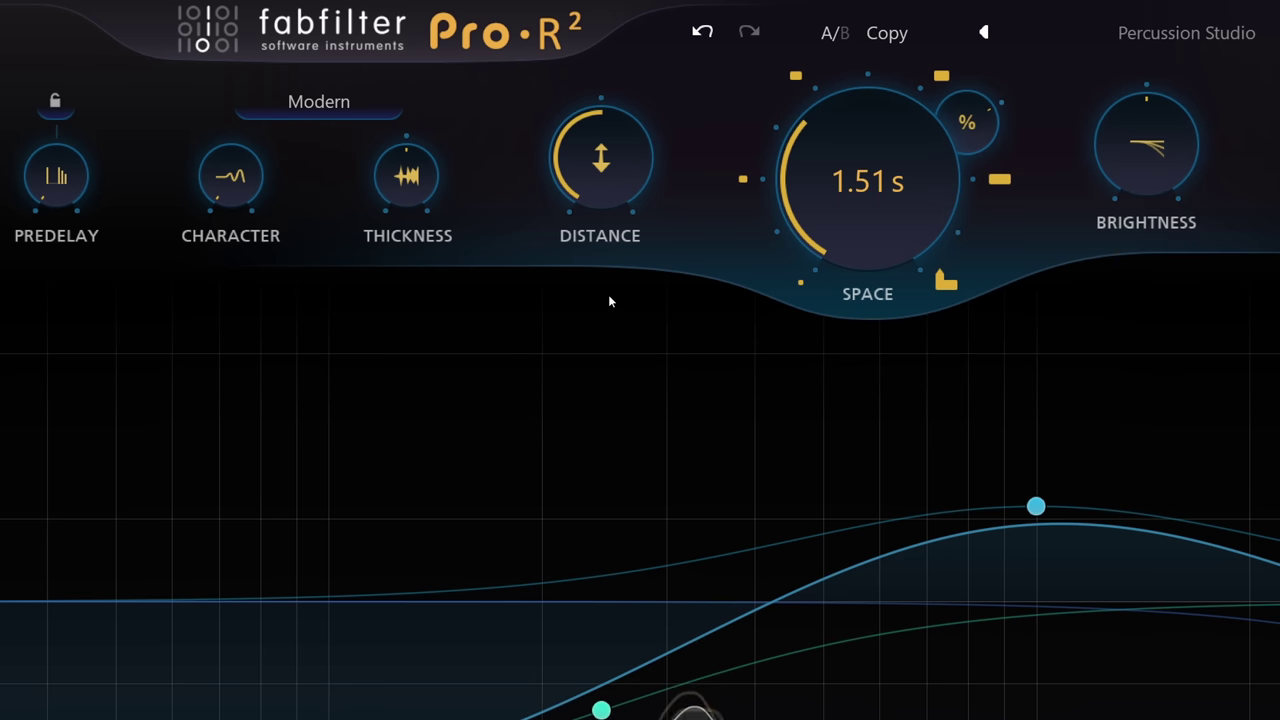
mouse_move(604, 193)
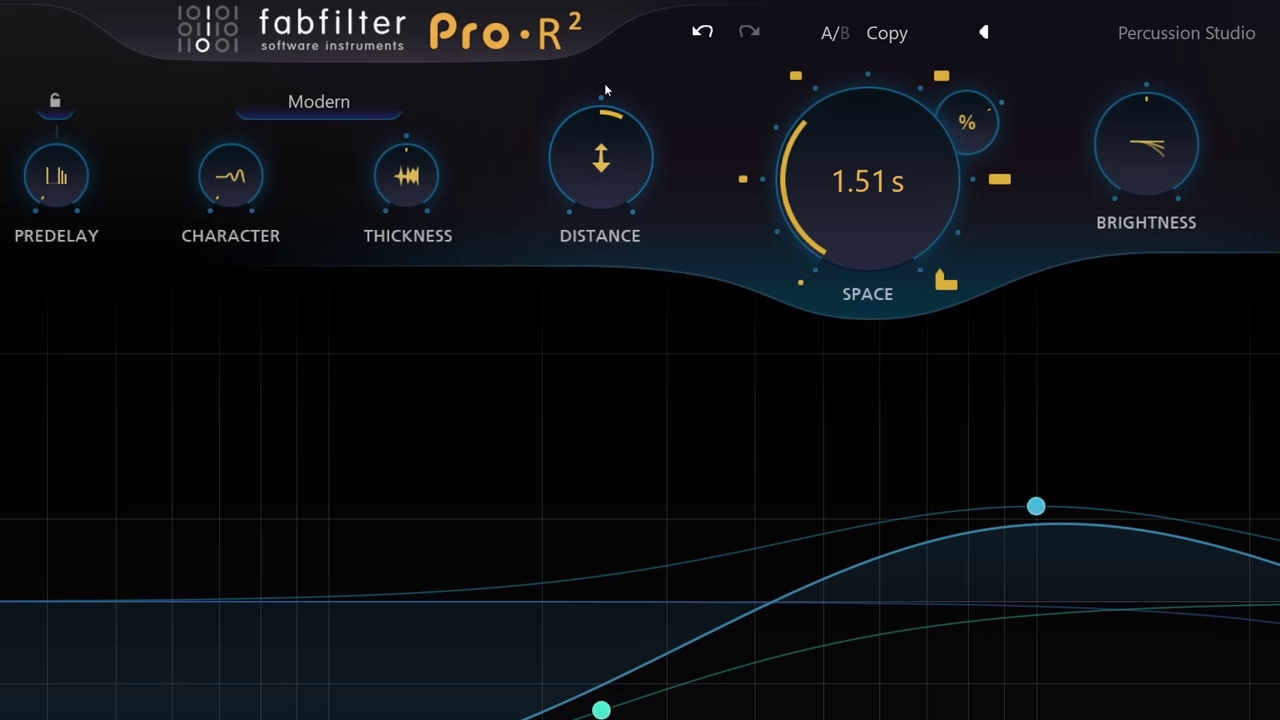
left_click_drag(606, 174, 604, 168)
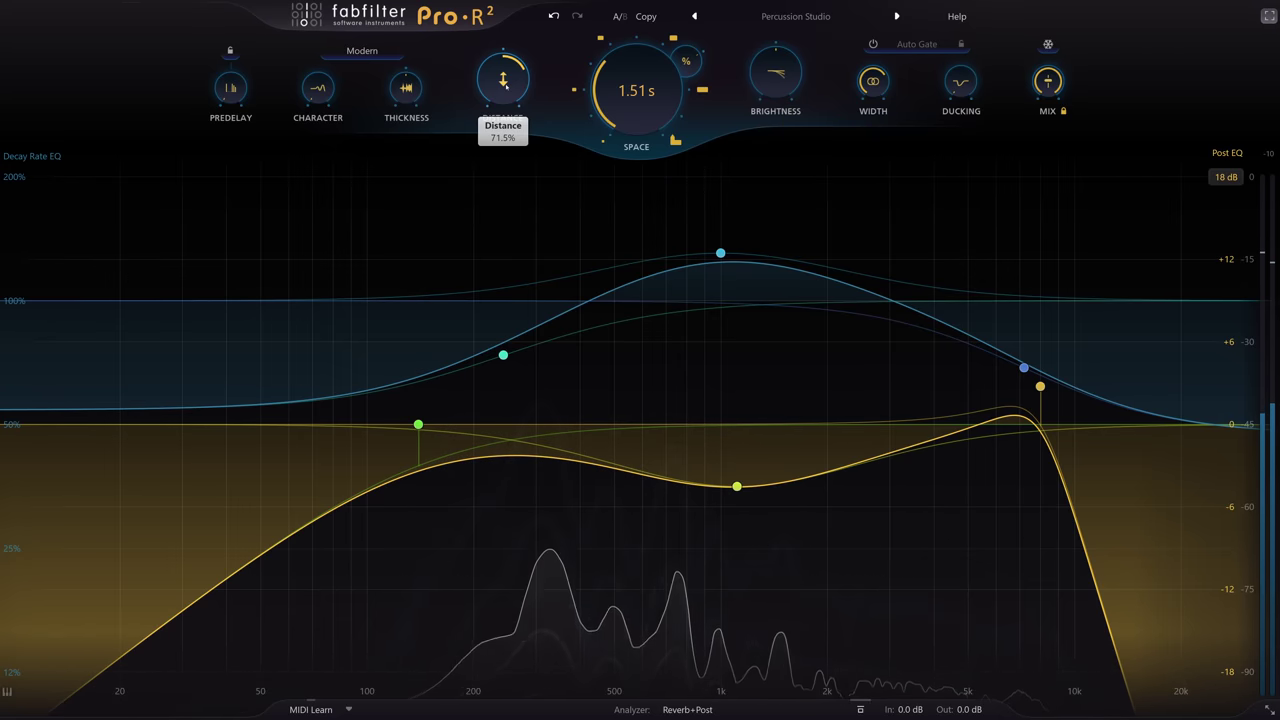
Fine-tune Distance to about 63% by scrolling, then push Brightness up to about 71%.
scroll(505, 84, "up", 3)
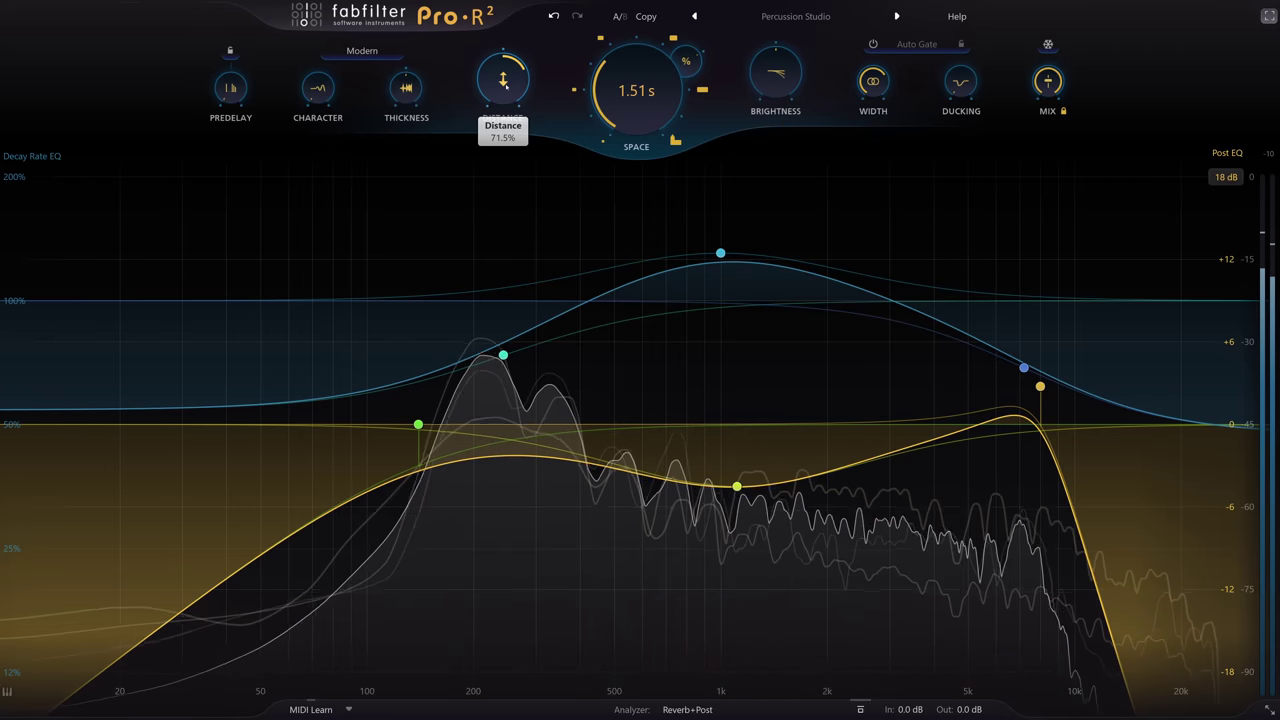
scroll(505, 84, "up", 1)
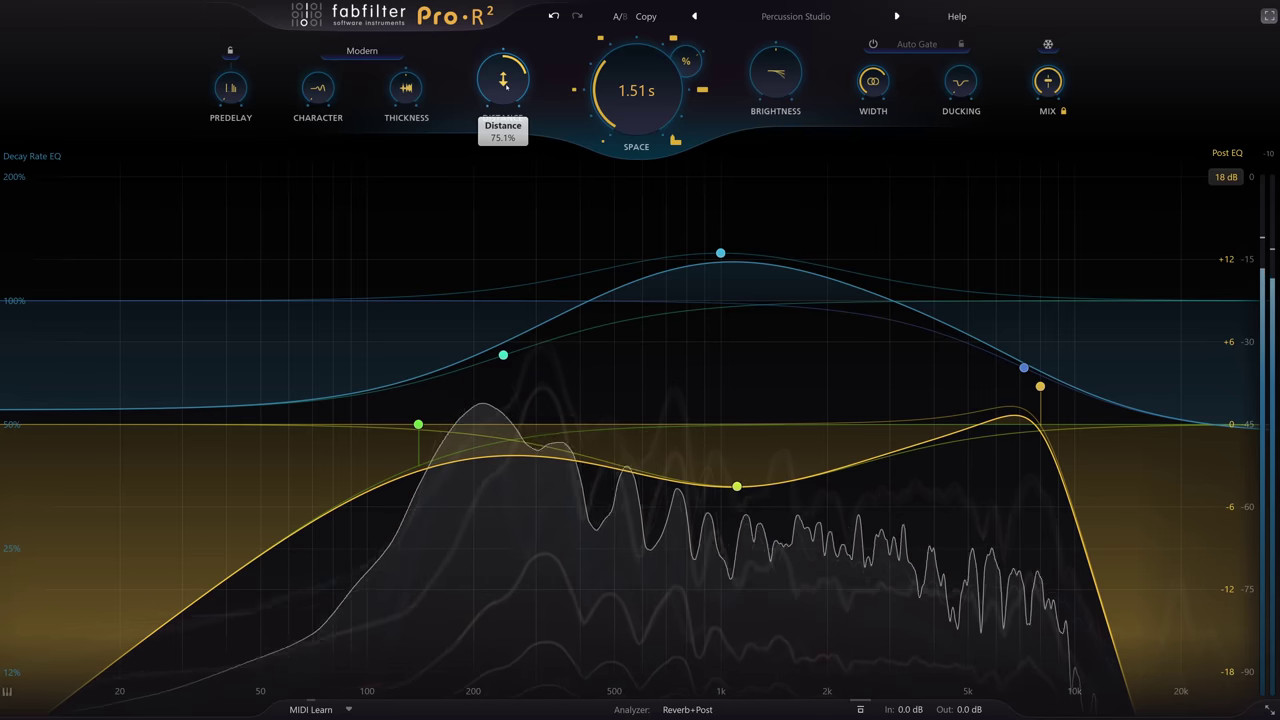
scroll(505, 84, "down", 6)
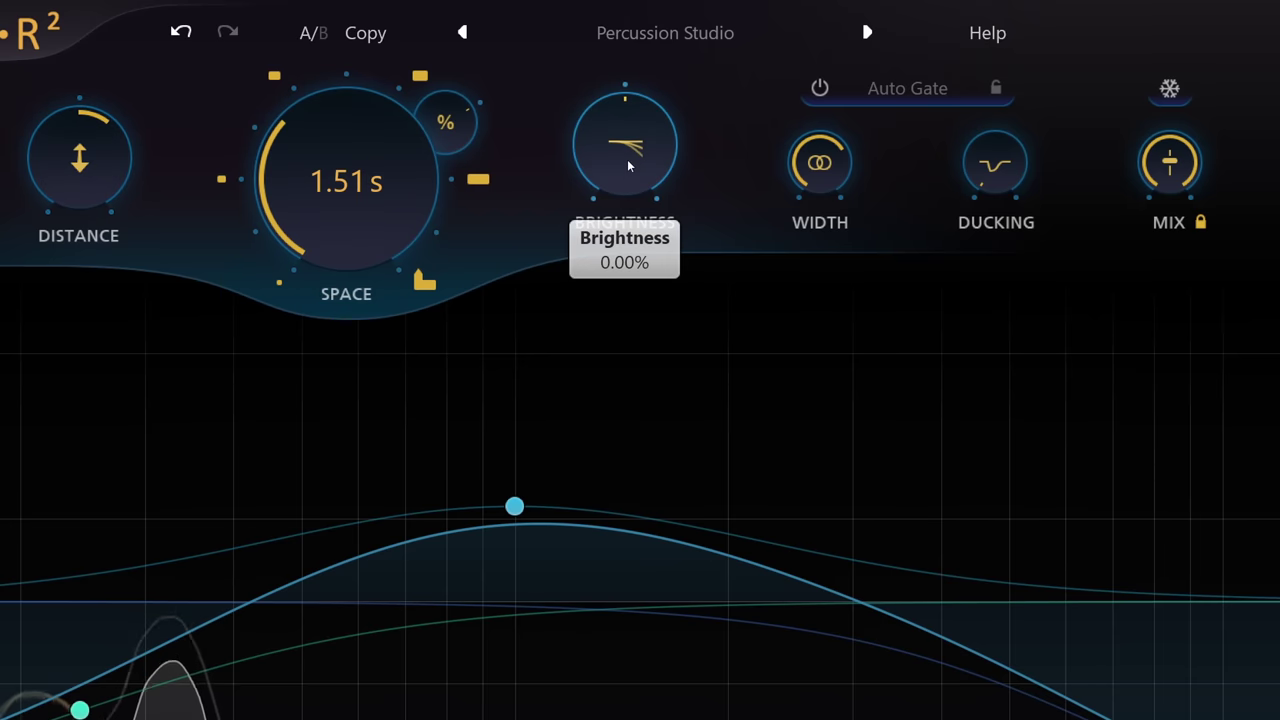
left_click_drag(777, 80, 778, 33)
left_click_drag(629, 66, 628, 5)
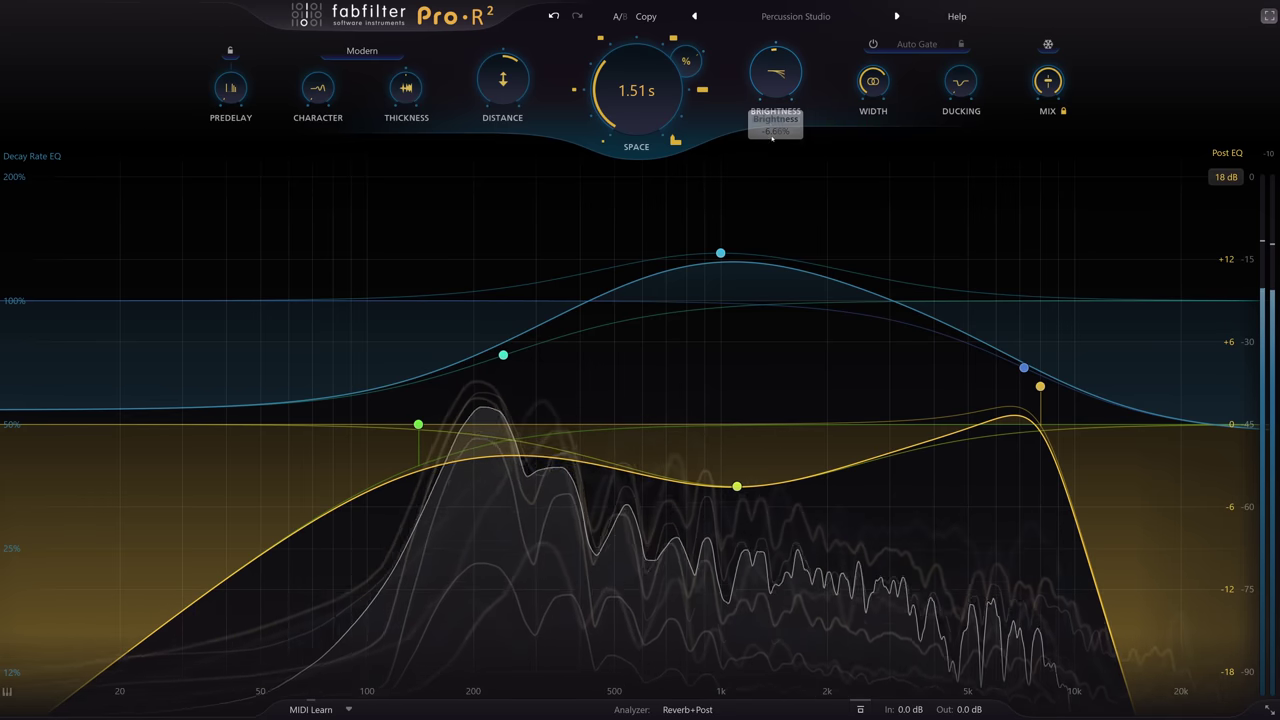
Raise a Post EQ band, move Decay Rate band 2 to 301 Hz (143.3%), and dip 1466.8 Hz to 65.01%.
left_click_drag(737, 486, 809, 478)
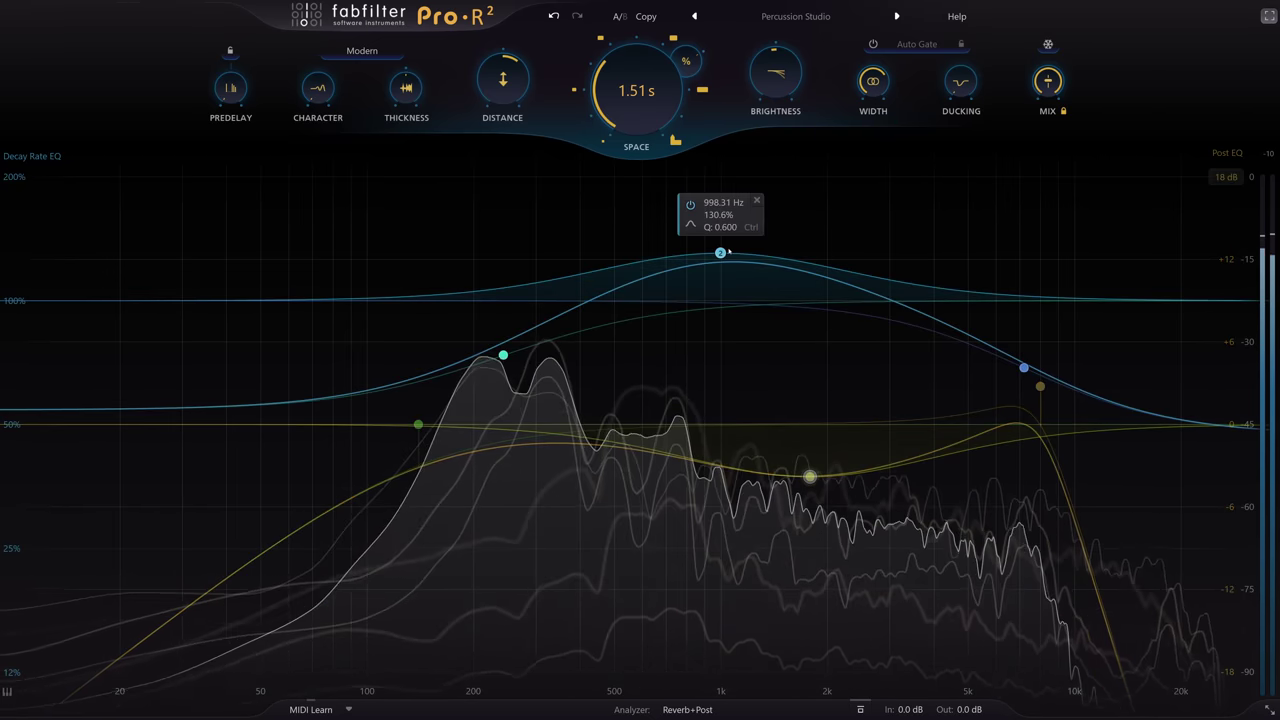
left_click_drag(720, 253, 537, 241)
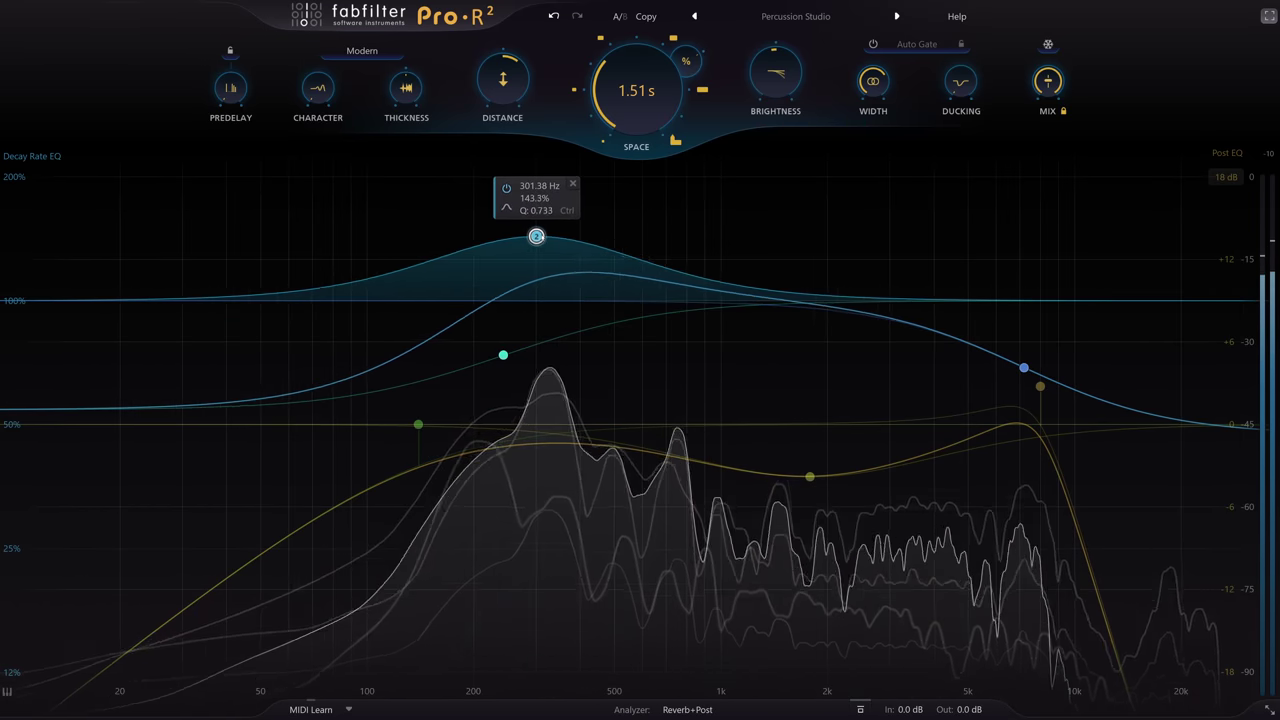
left_click_drag(782, 302, 779, 377)
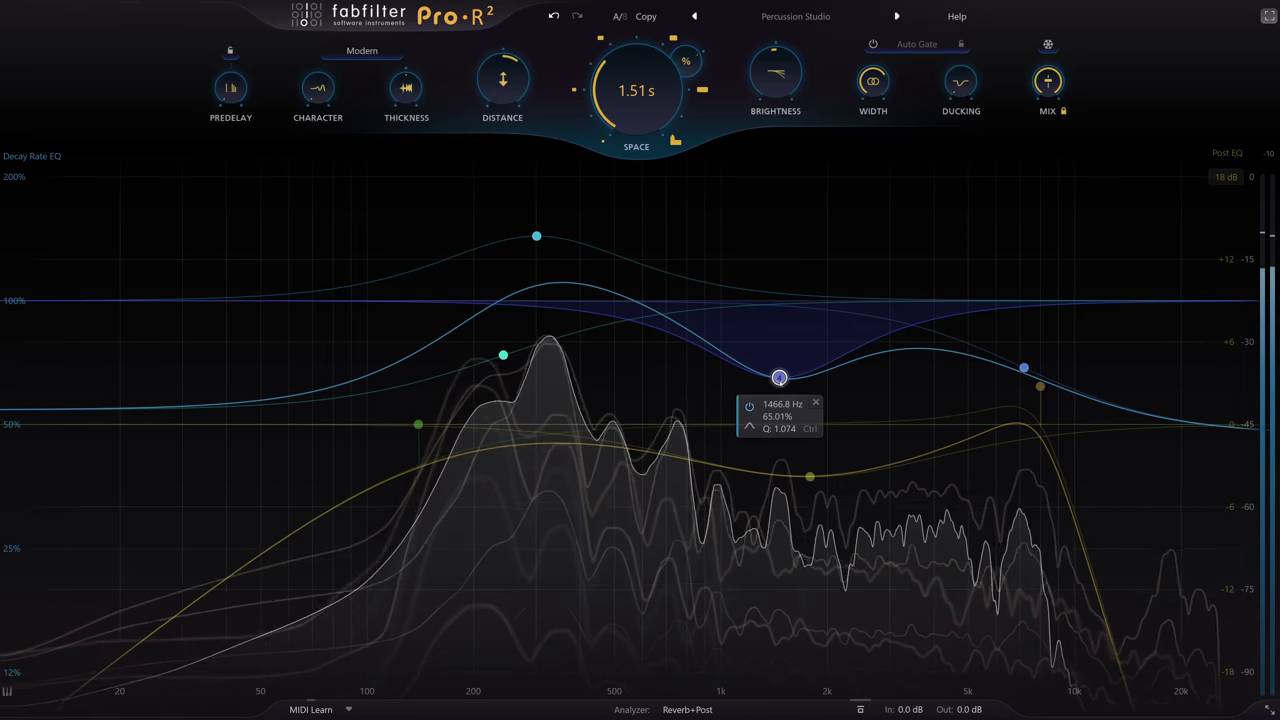
Set Post EQ band 2 to affect Mid only and deepen its cut near 1.6 kHz.
mouse_move(809, 477)
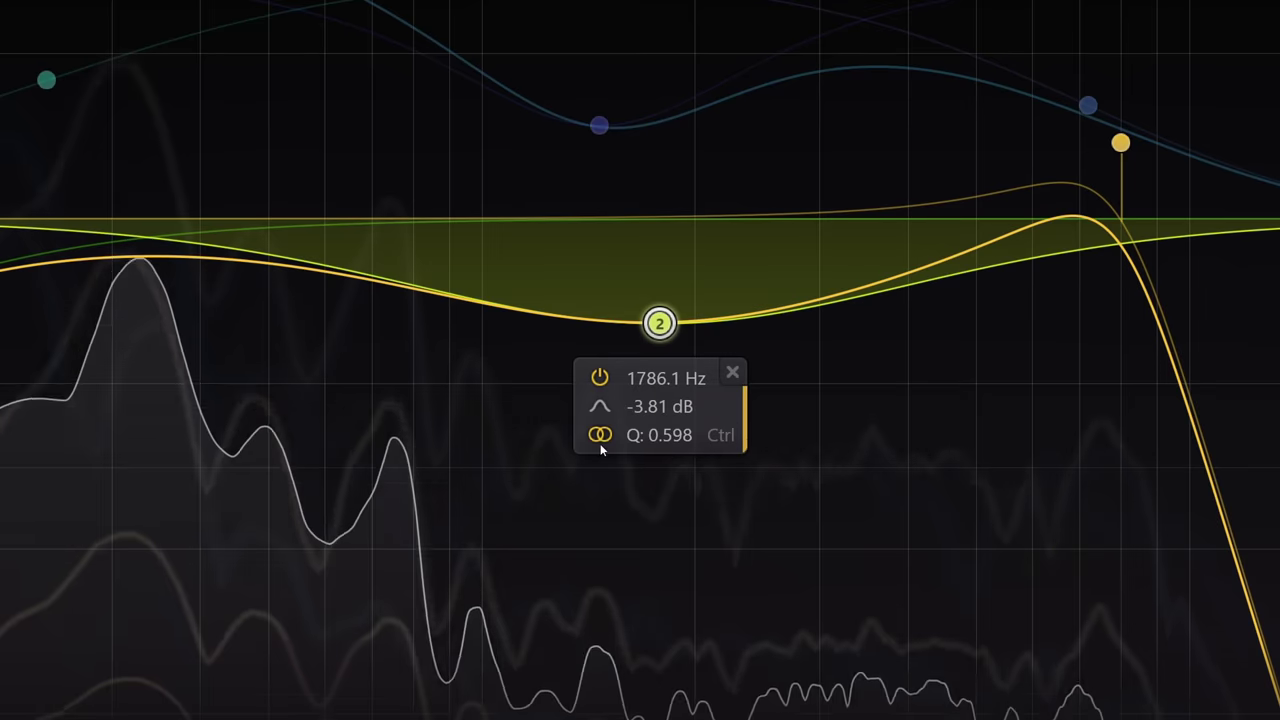
left_click(780, 534)
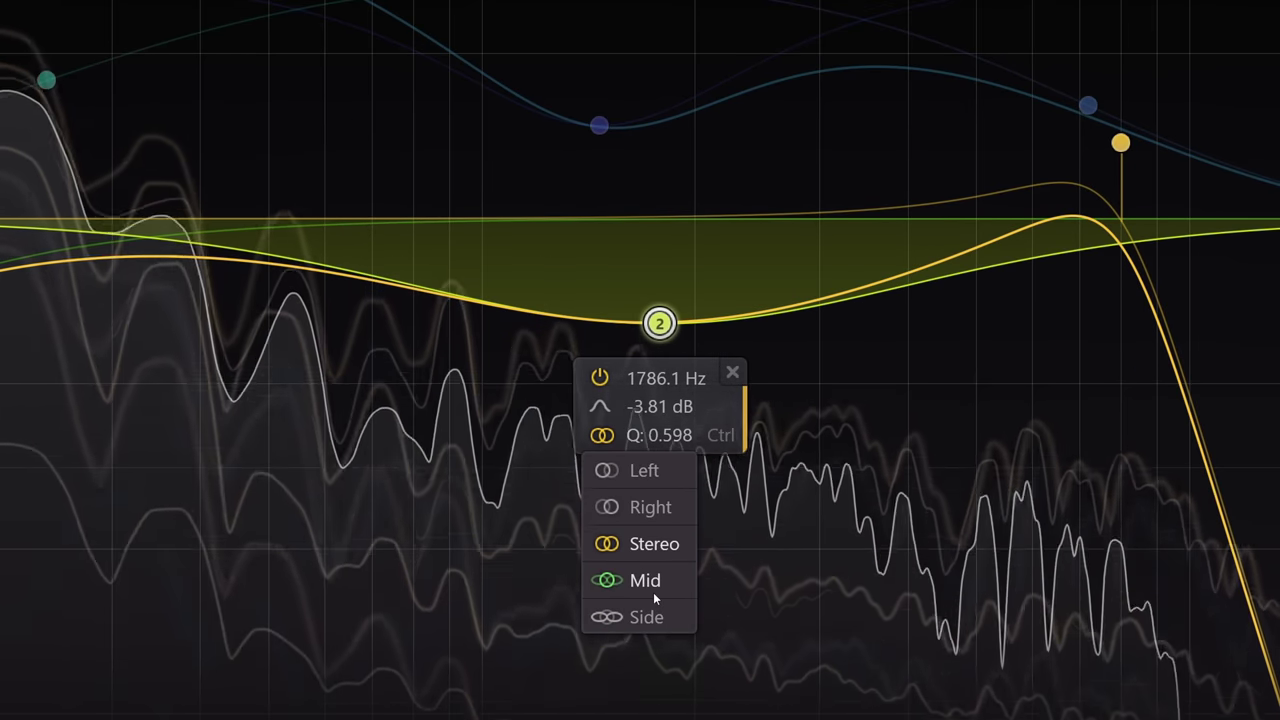
left_click(652, 588)
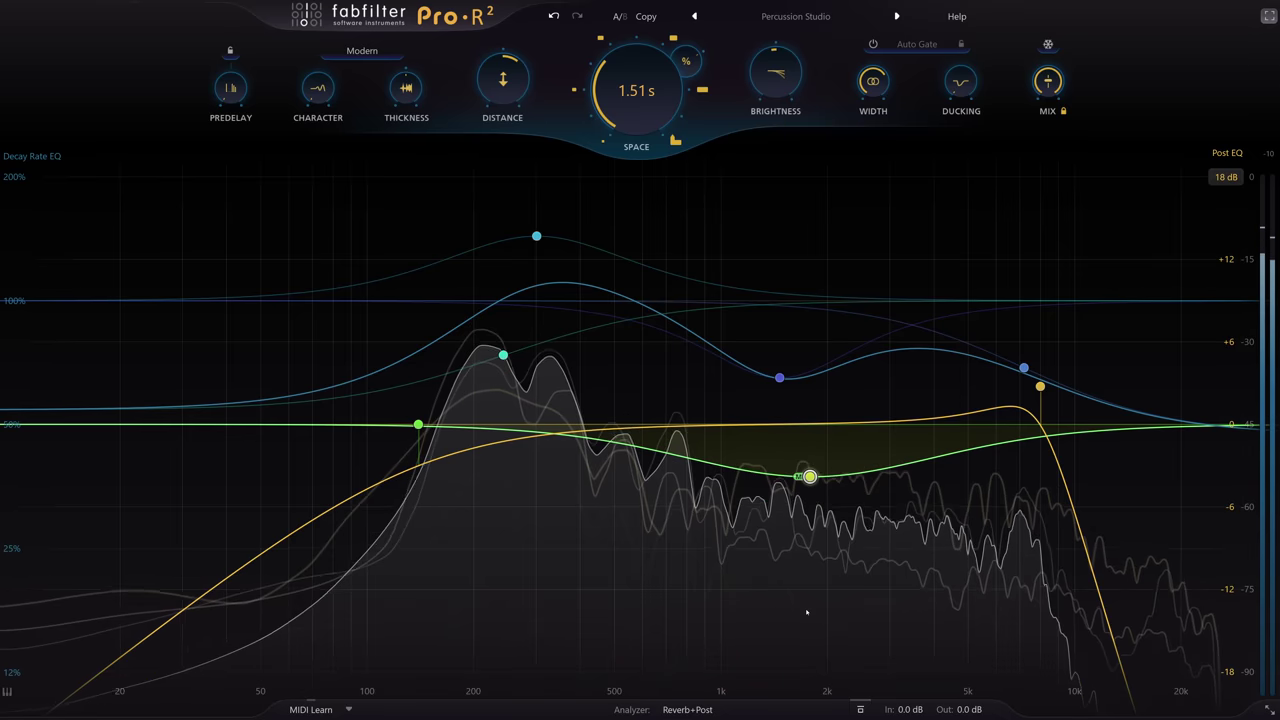
mouse_move(809, 477)
left_mouse_down()
mouse_move(789, 504)
mouse_move(789, 491)
left_mouse_up()
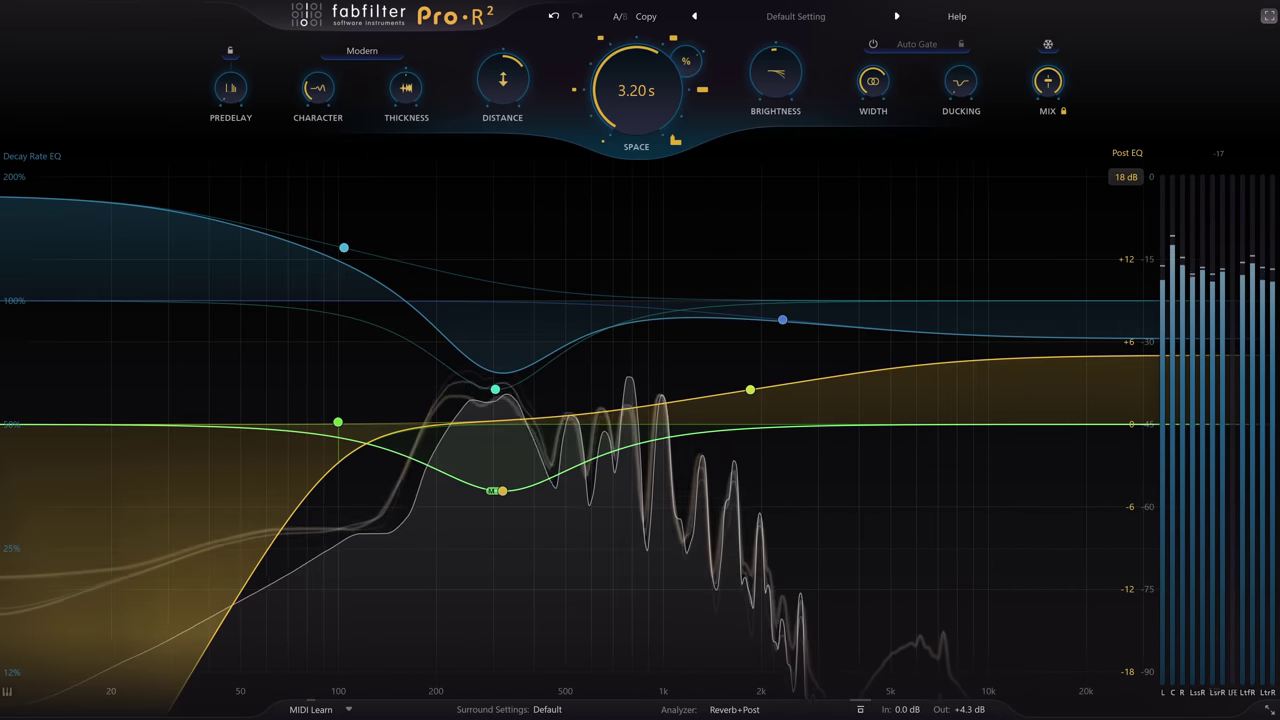
Apply the Post EQ dip to Mid only.
mouse_move(502, 491)
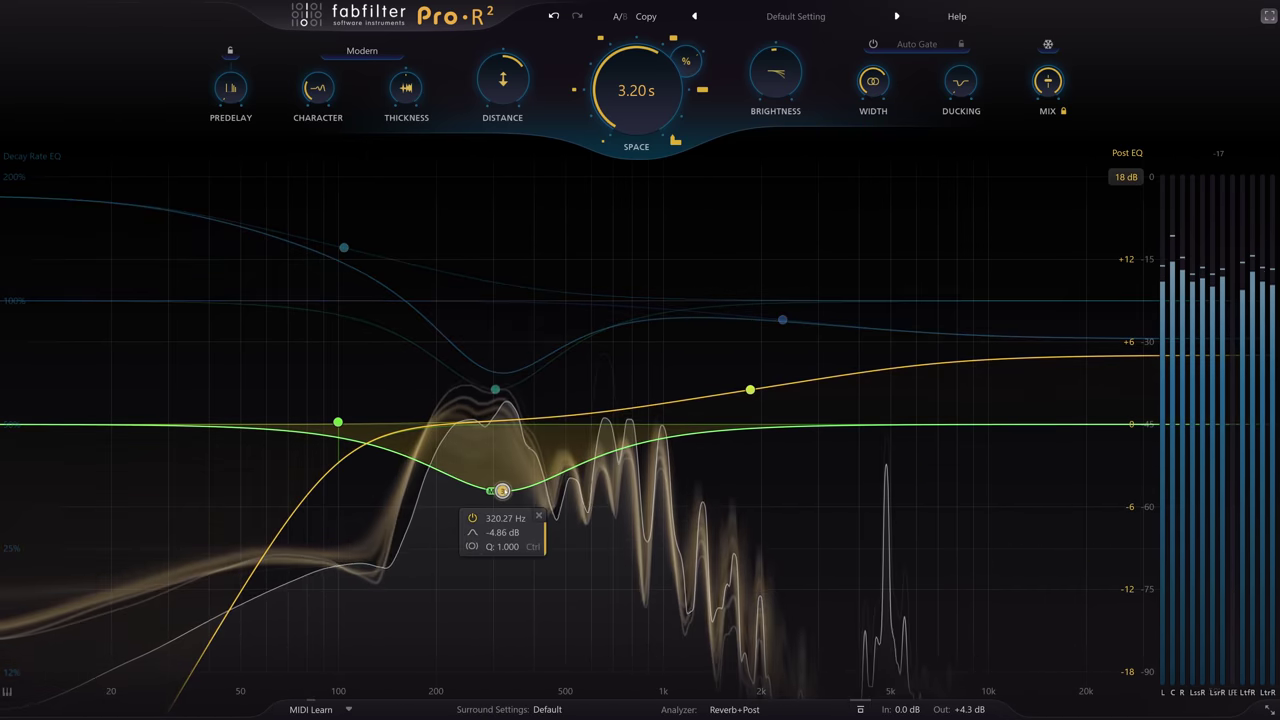
left_click(471, 547)
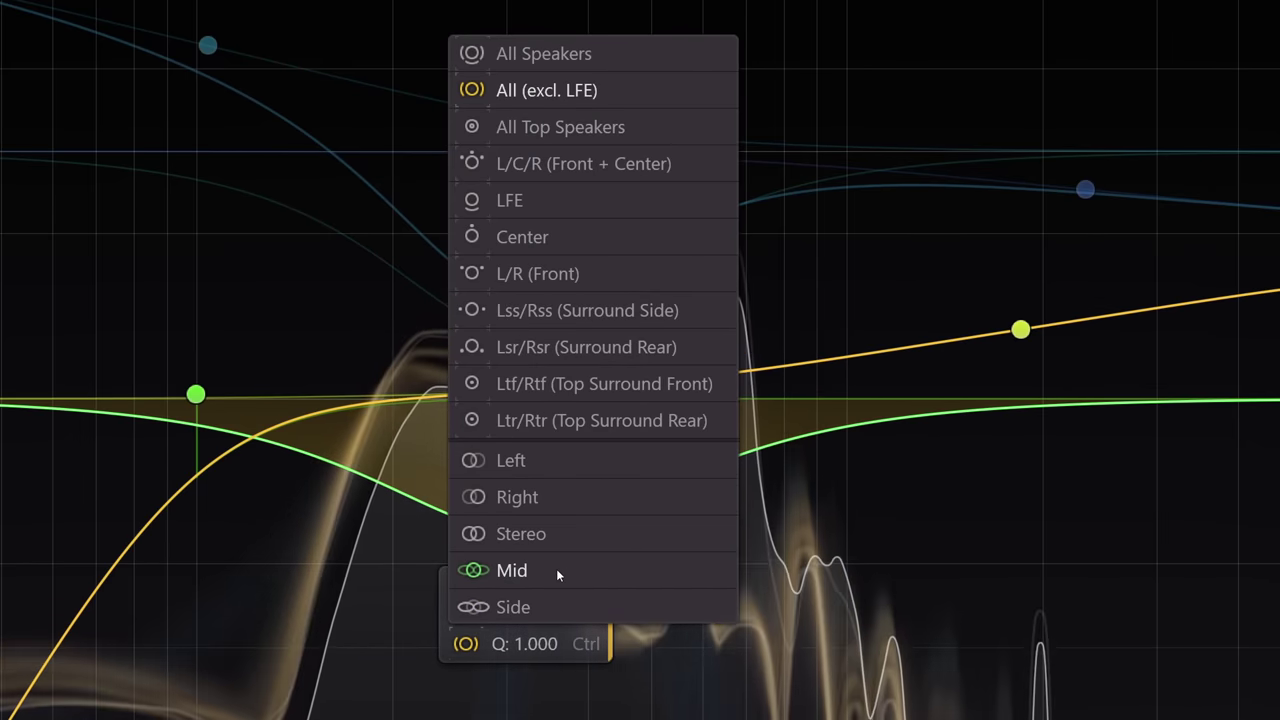
left_click(557, 572)
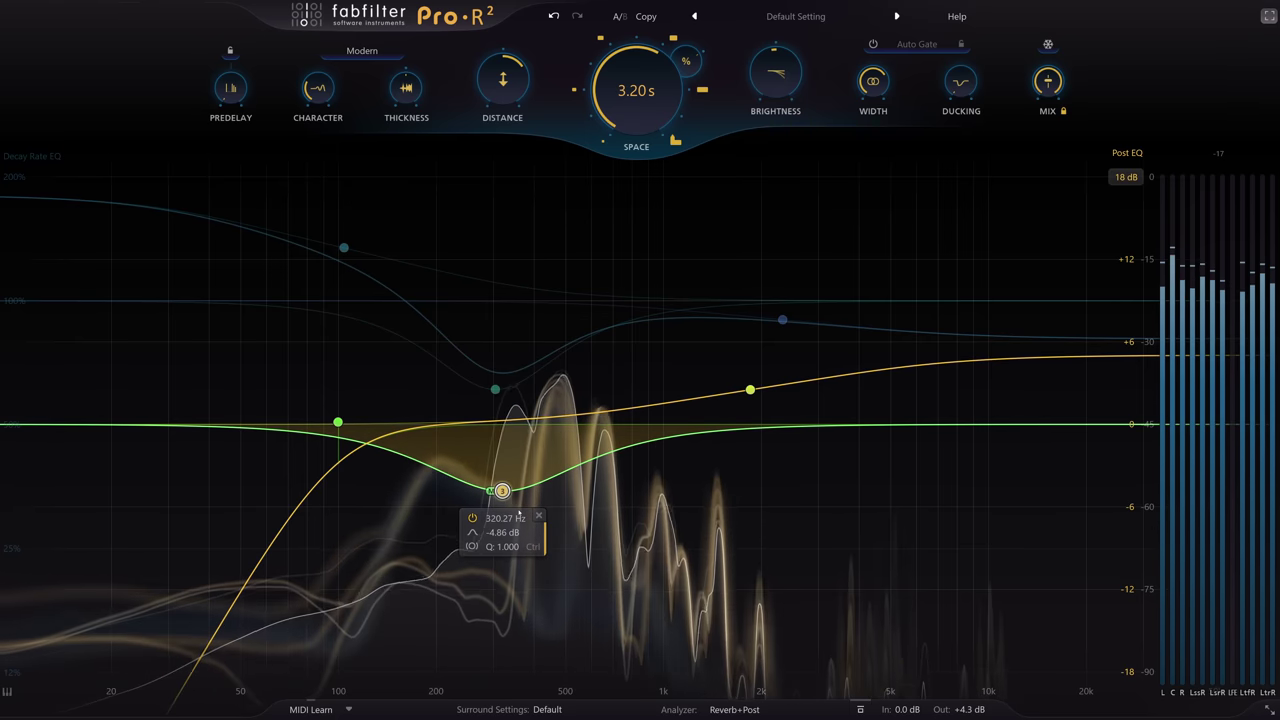
Restrict Decay Rate band 1 to L/C/R speakers and bring up the Surround Settings panel.
left_click(495, 388)
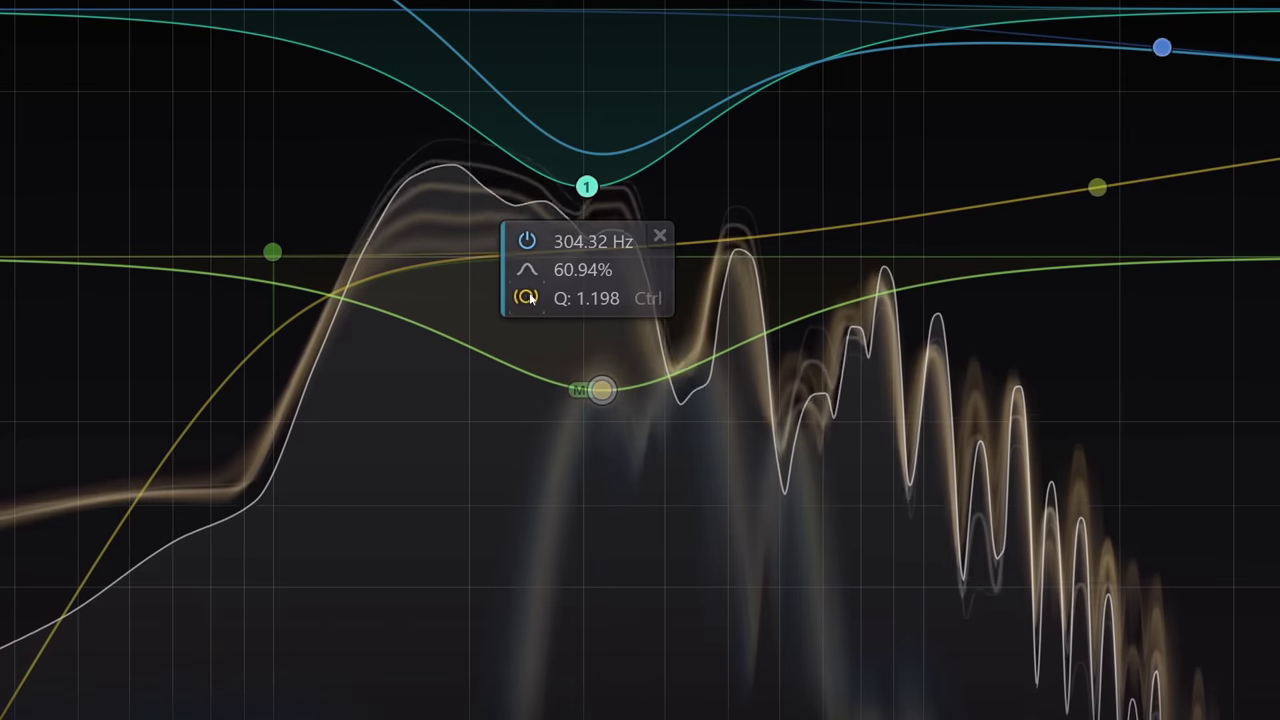
left_click(527, 298)
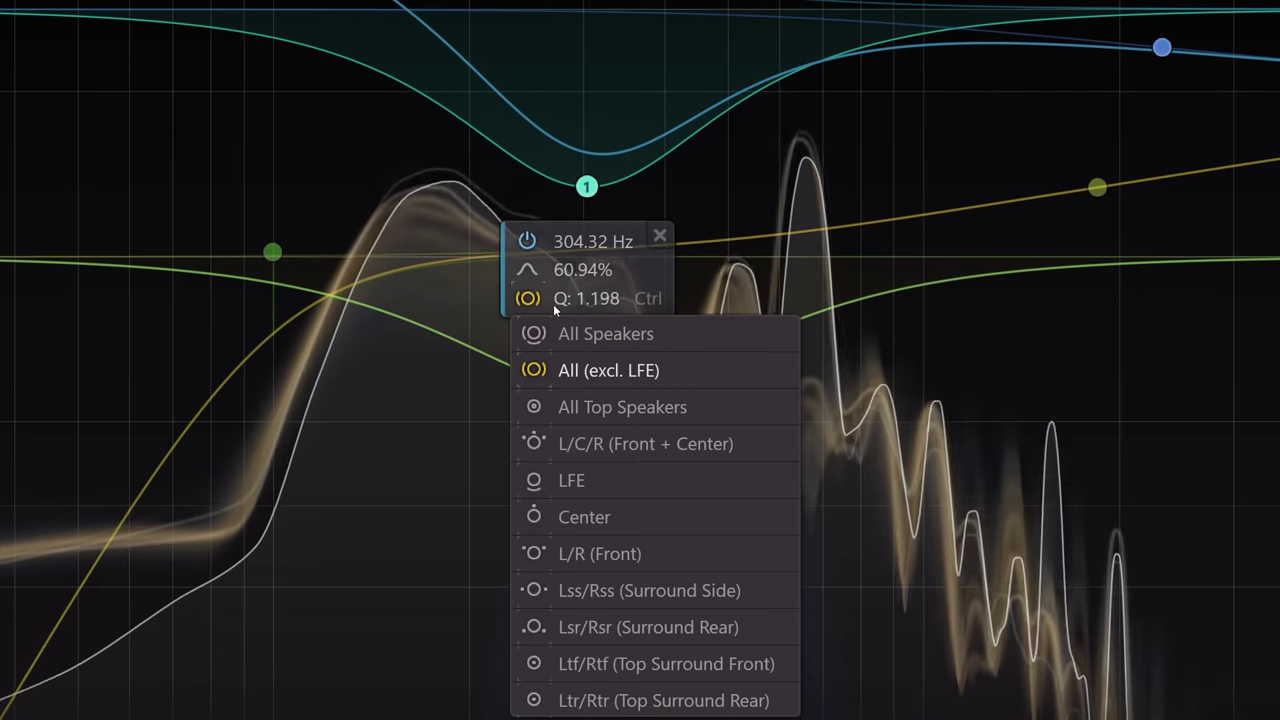
left_click(652, 444)
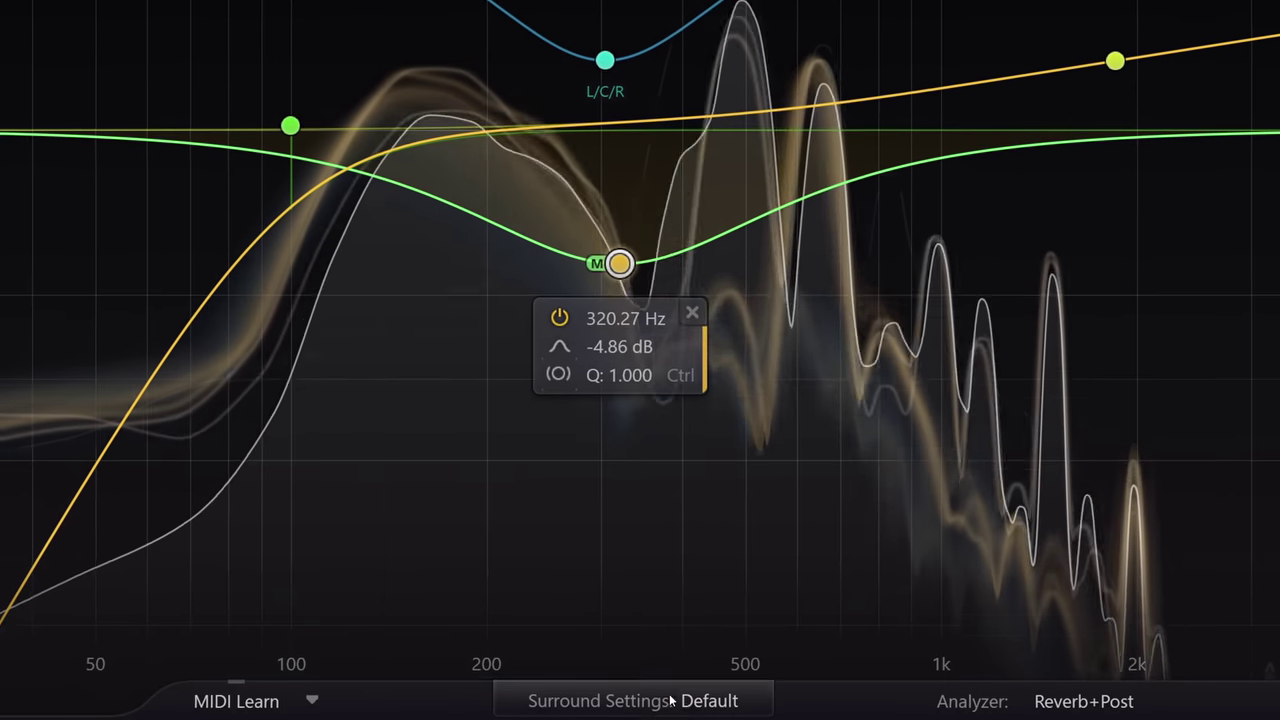
left_click(690, 702)
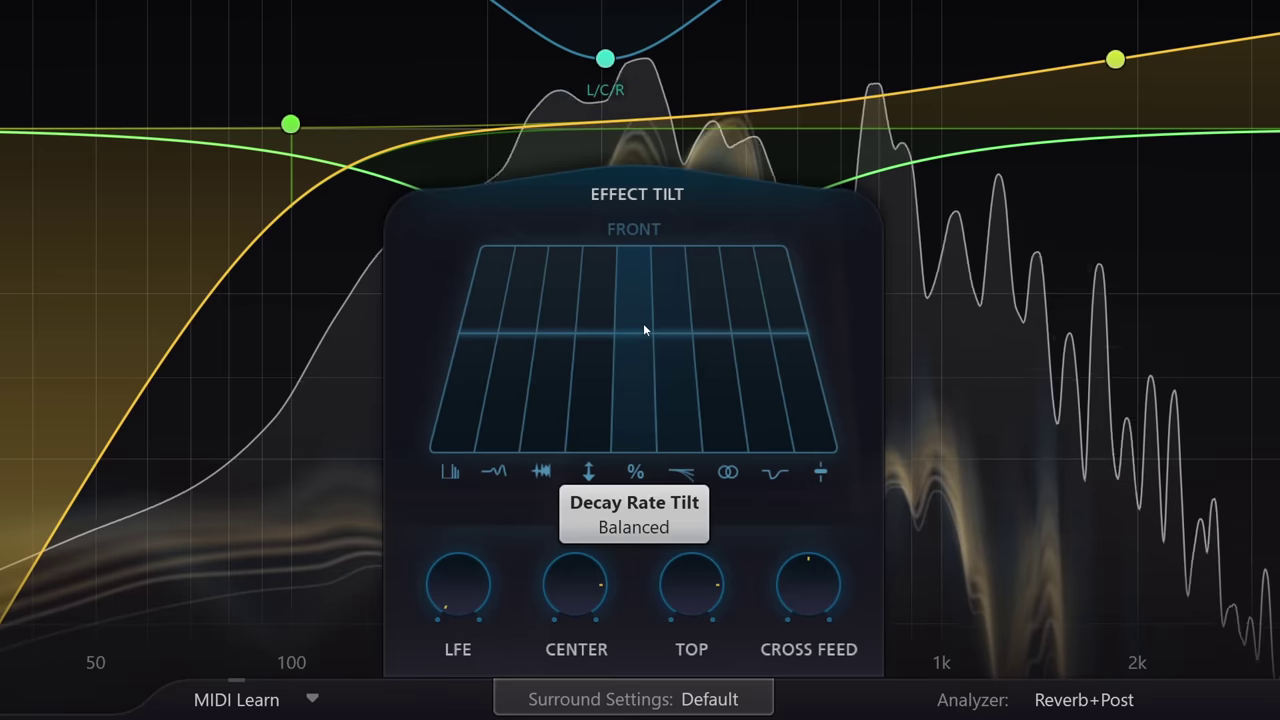
Swing the Decay Rate Tilt toward front, settle it slightly Rear, and close Surround Settings.
left_click_drag(515, 524, 512, 508)
left_click_drag(640, 291, 638, 88)
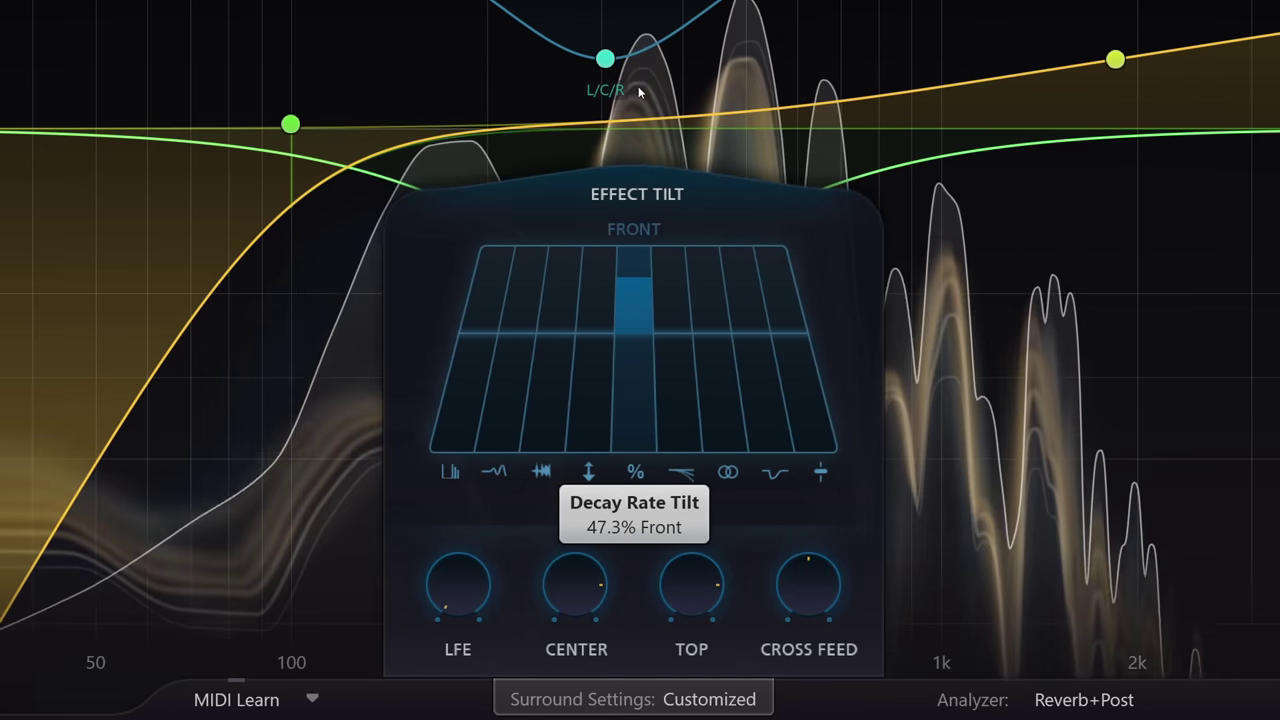
left_click_drag(638, 86, 687, 480)
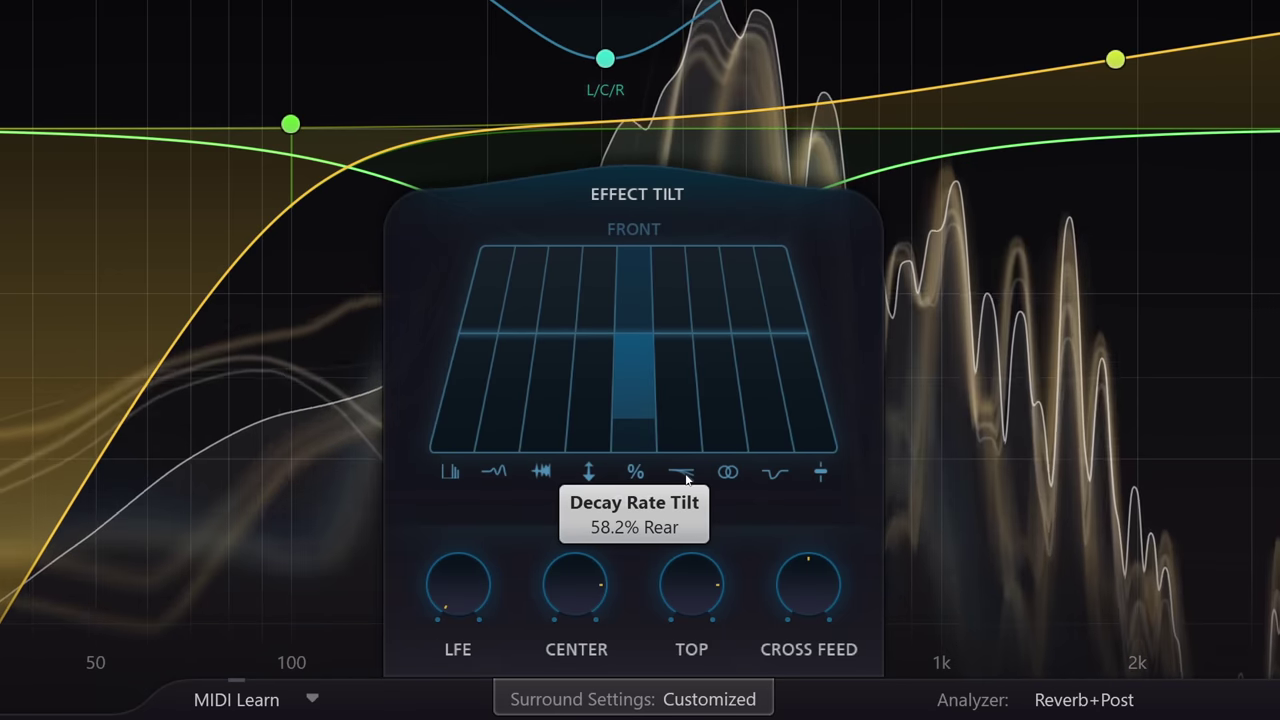
left_click_drag(662, 375, 649, 282)
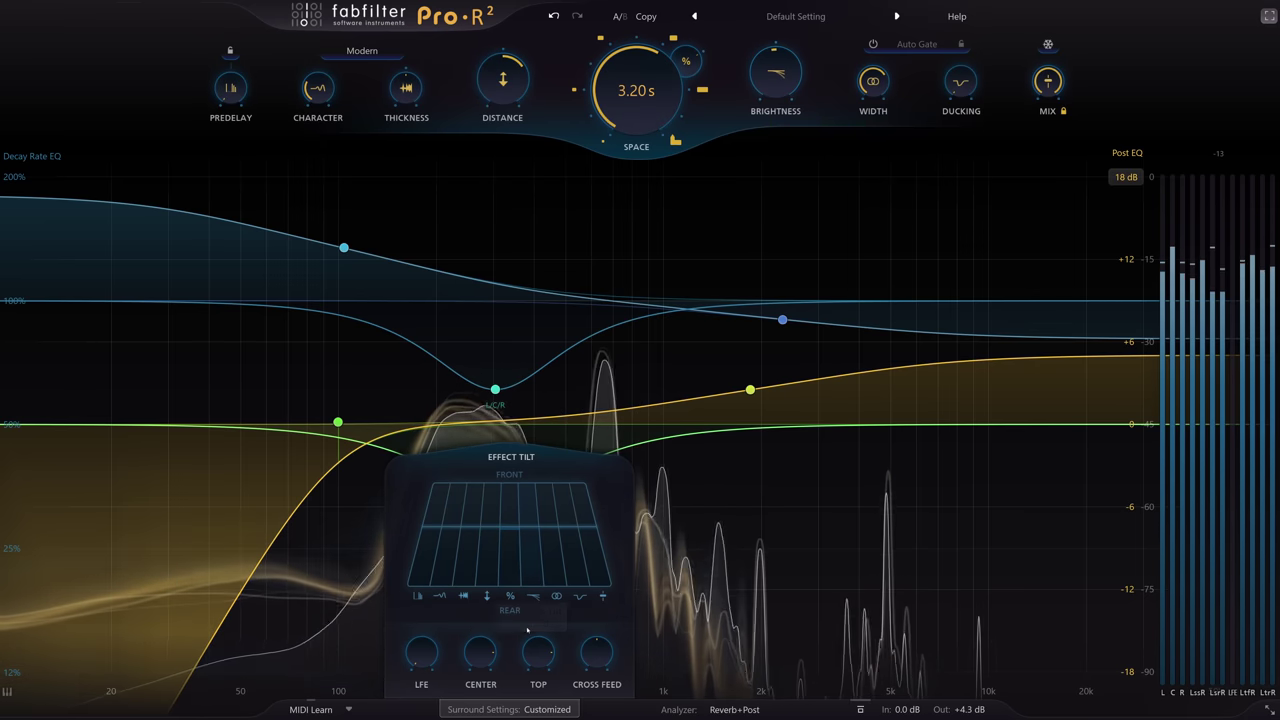
left_click(530, 710)
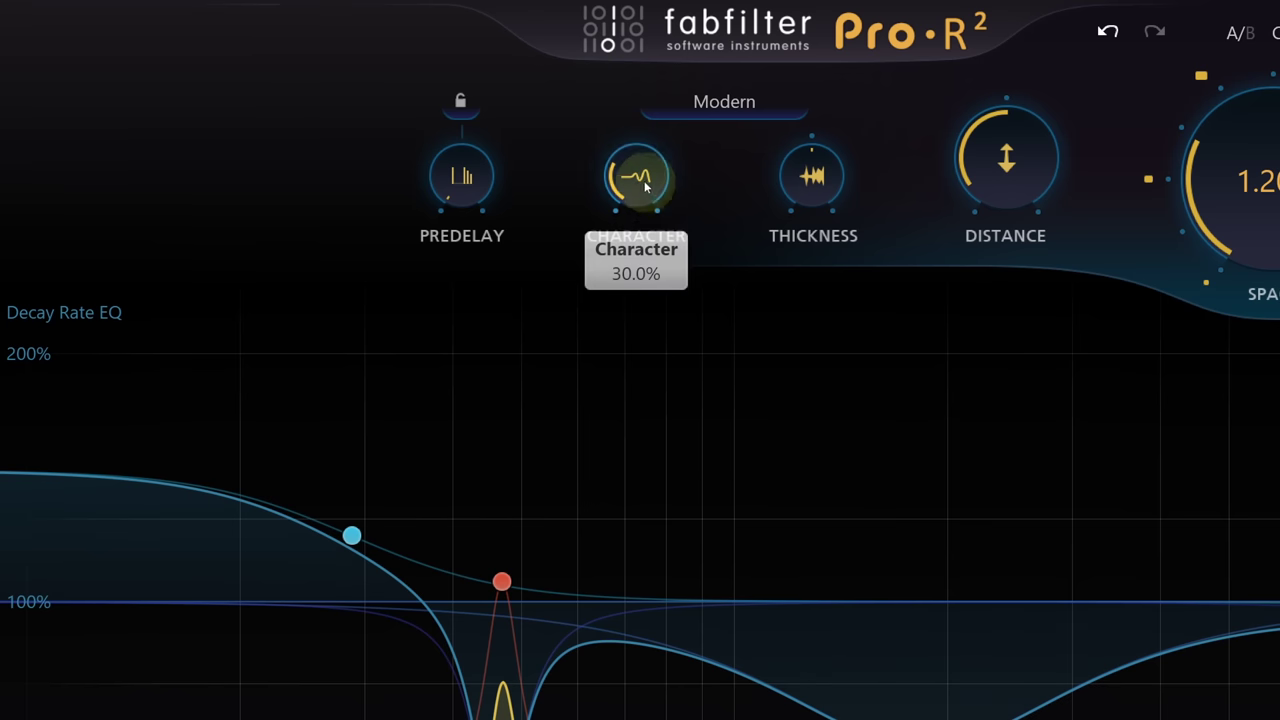
Drop the Character knob to 0%, then bring it back up to about 56%.
left_click_drag(317, 89, 321, 127)
left_click_drag(643, 253, 650, 332)
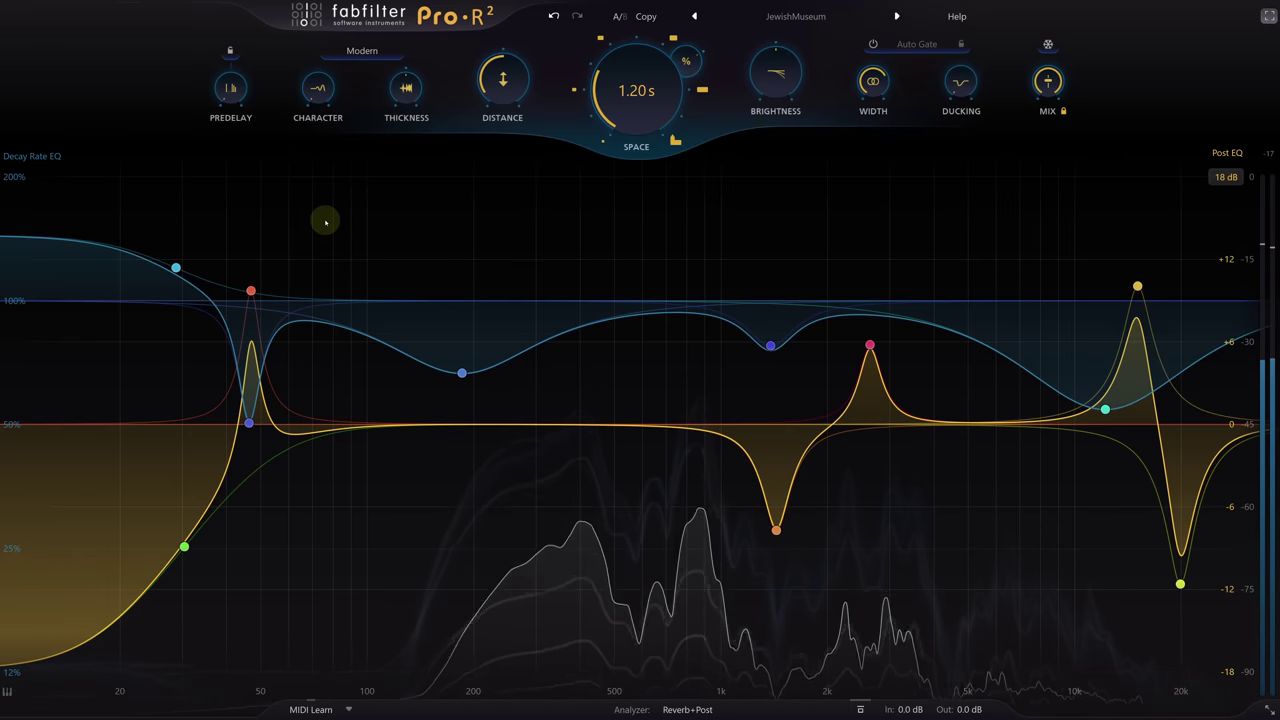
mouse_move(316, 90)
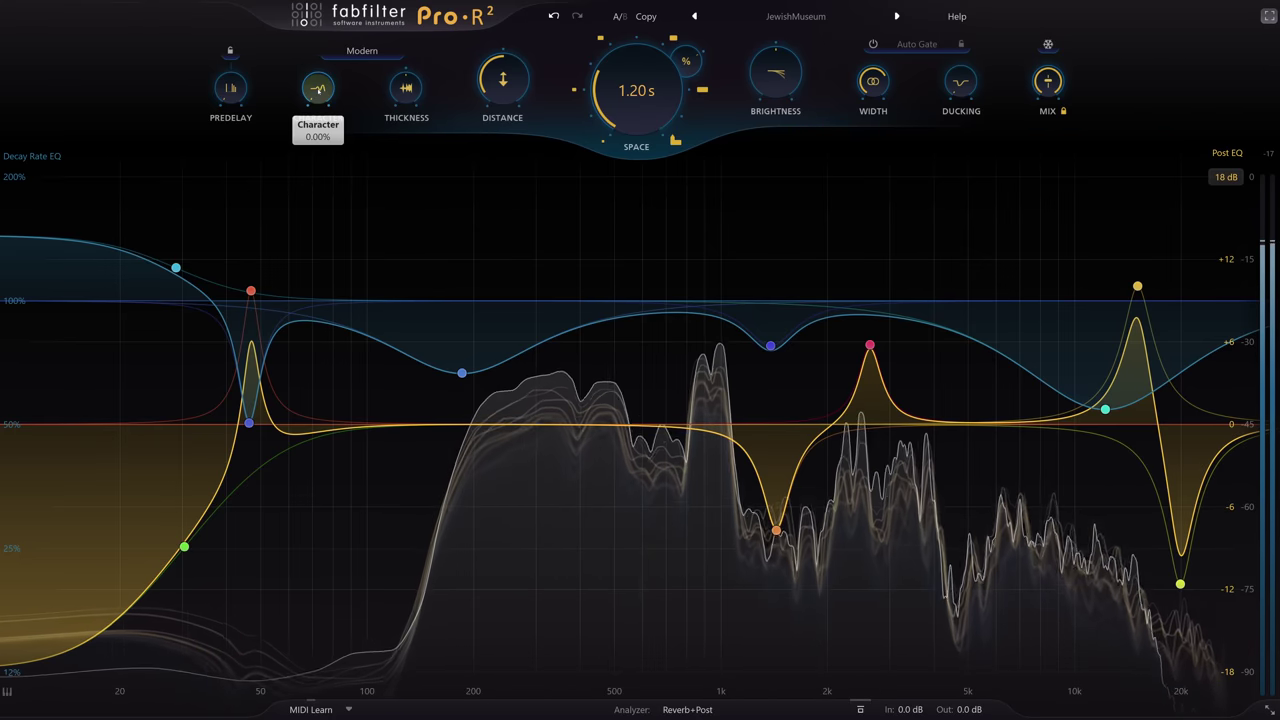
scroll(318, 90, "up", 5)
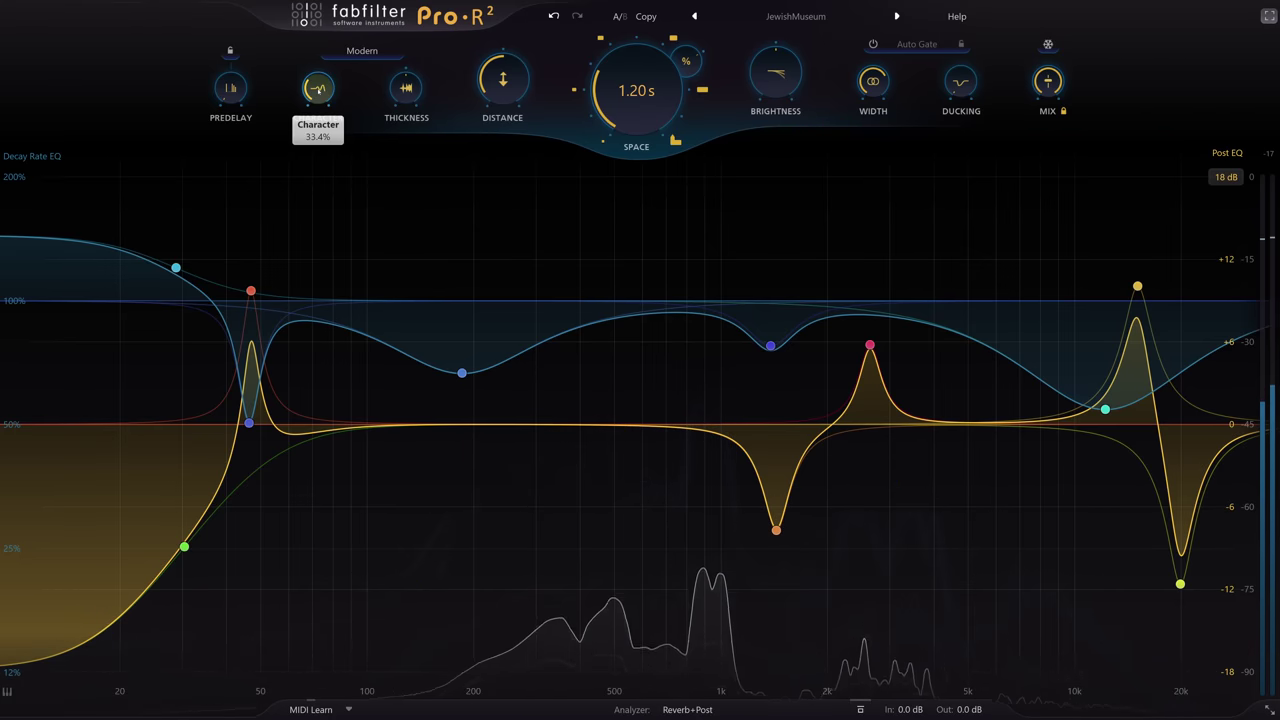
scroll(318, 90, "up", 2)
scroll(318, 90, "up", 3)
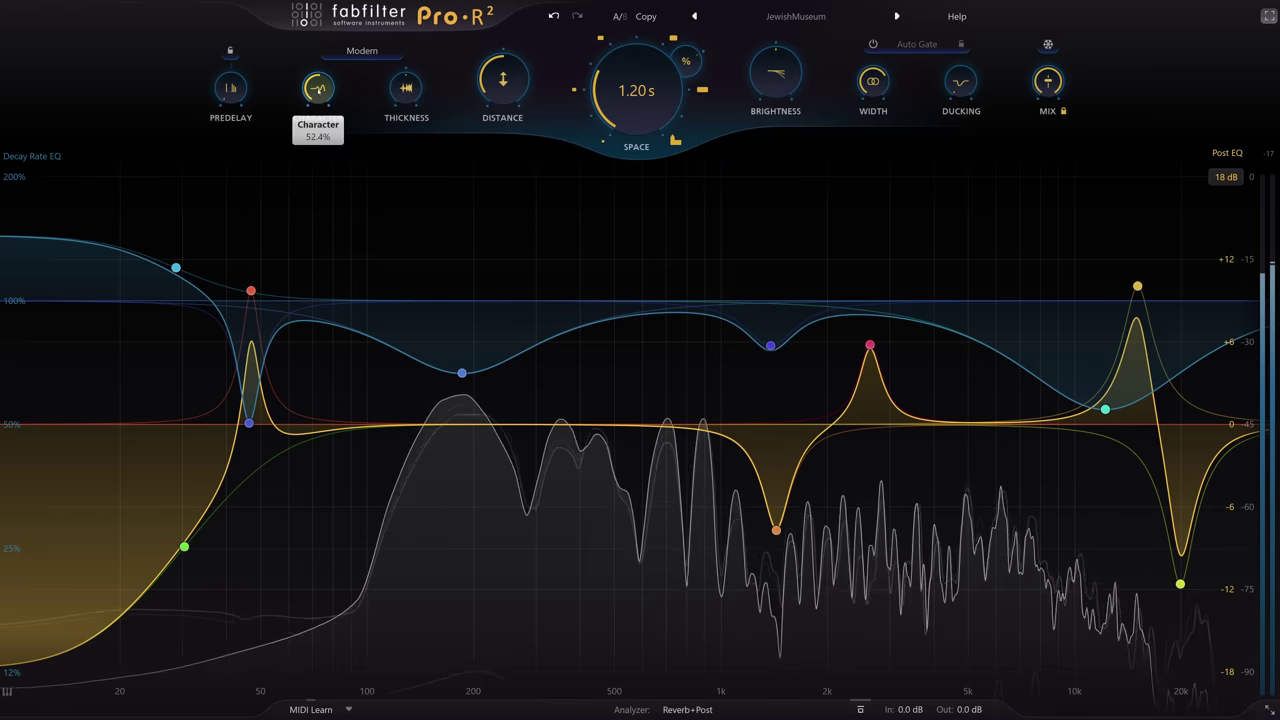
scroll(318, 90, "up", 1)
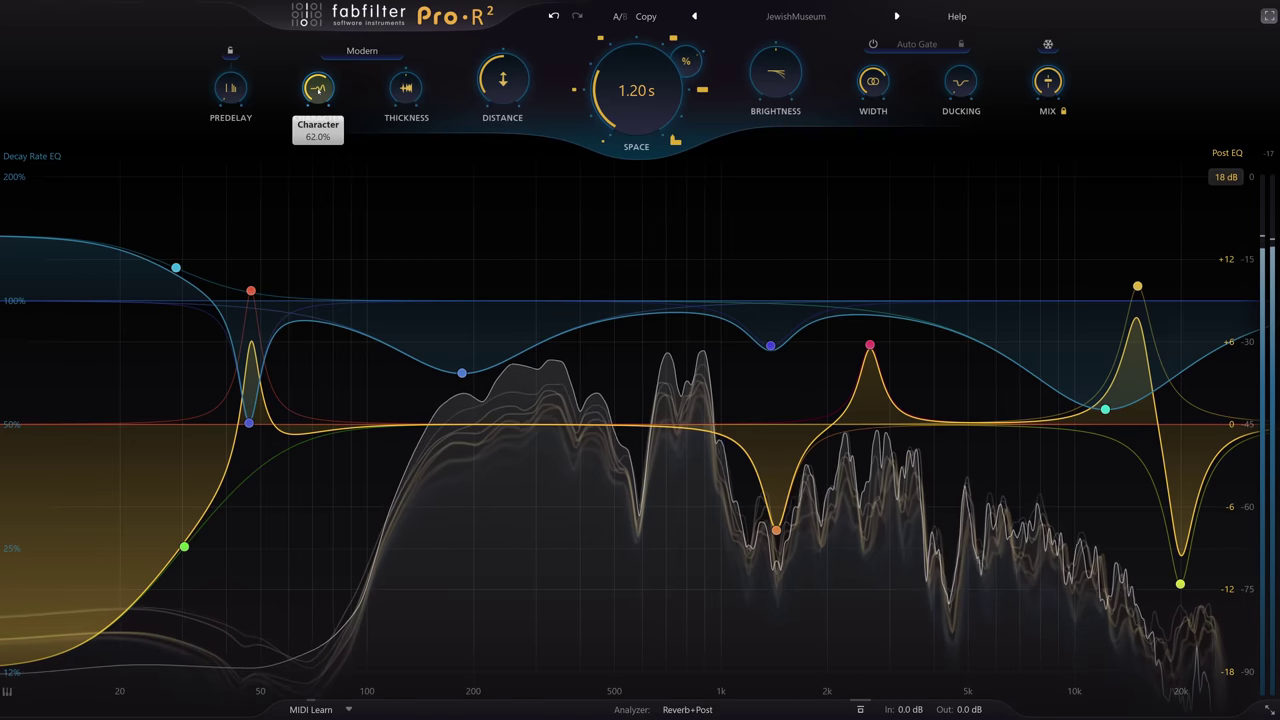
scroll(318, 90, "down", 1)
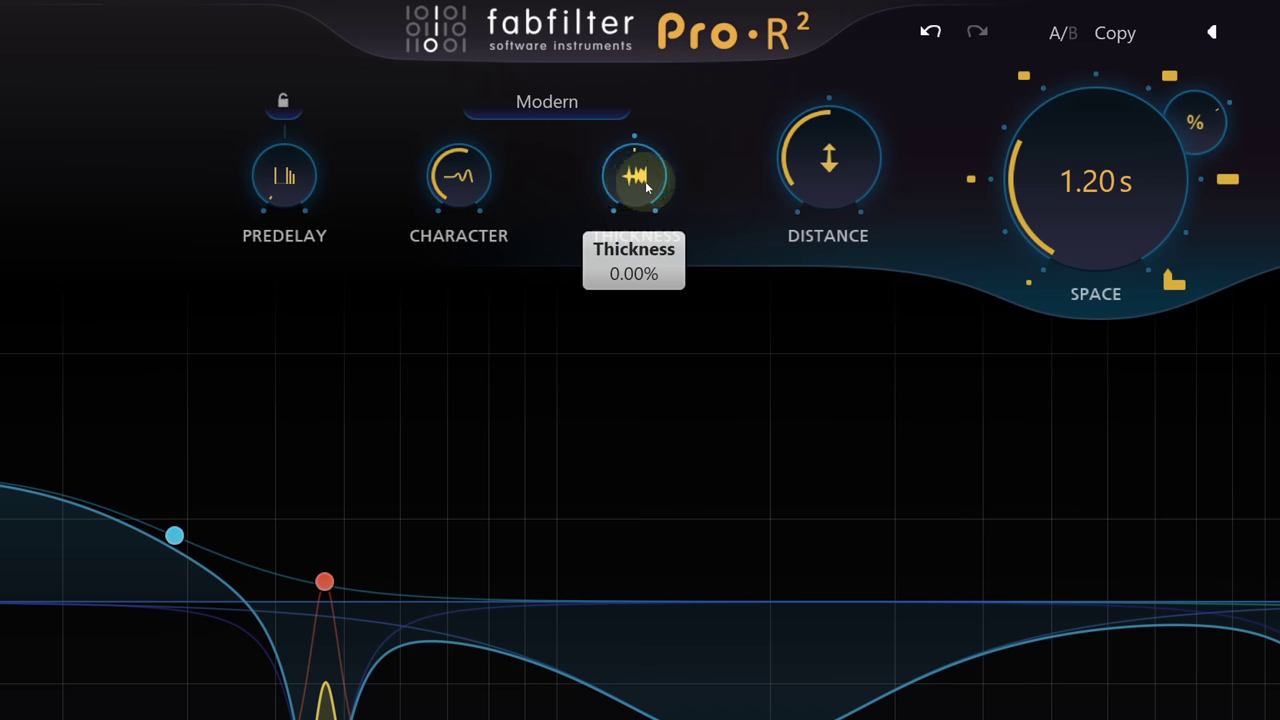
Set Thickness to about -4.6%.
left_click_drag(406, 84, 405, 76)
left_click_drag(632, 152, 628, 6)
mouse_move(631, 178)
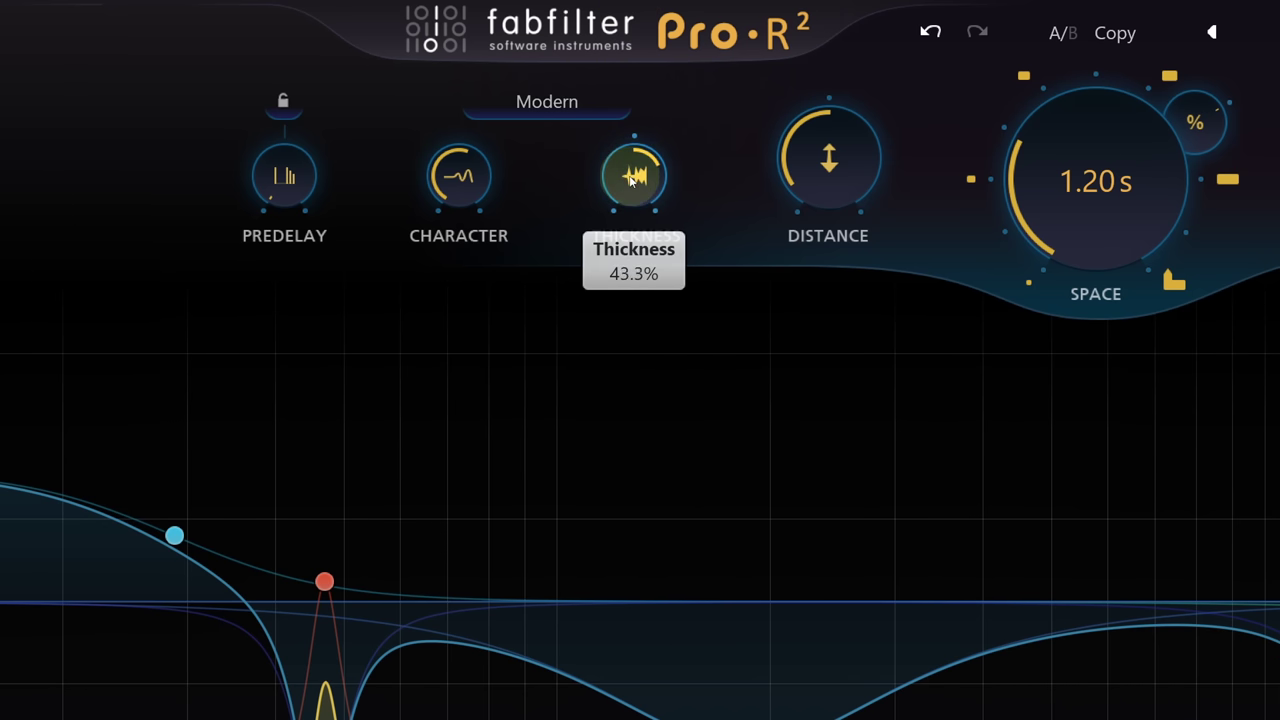
scroll(631, 180, "up", 10)
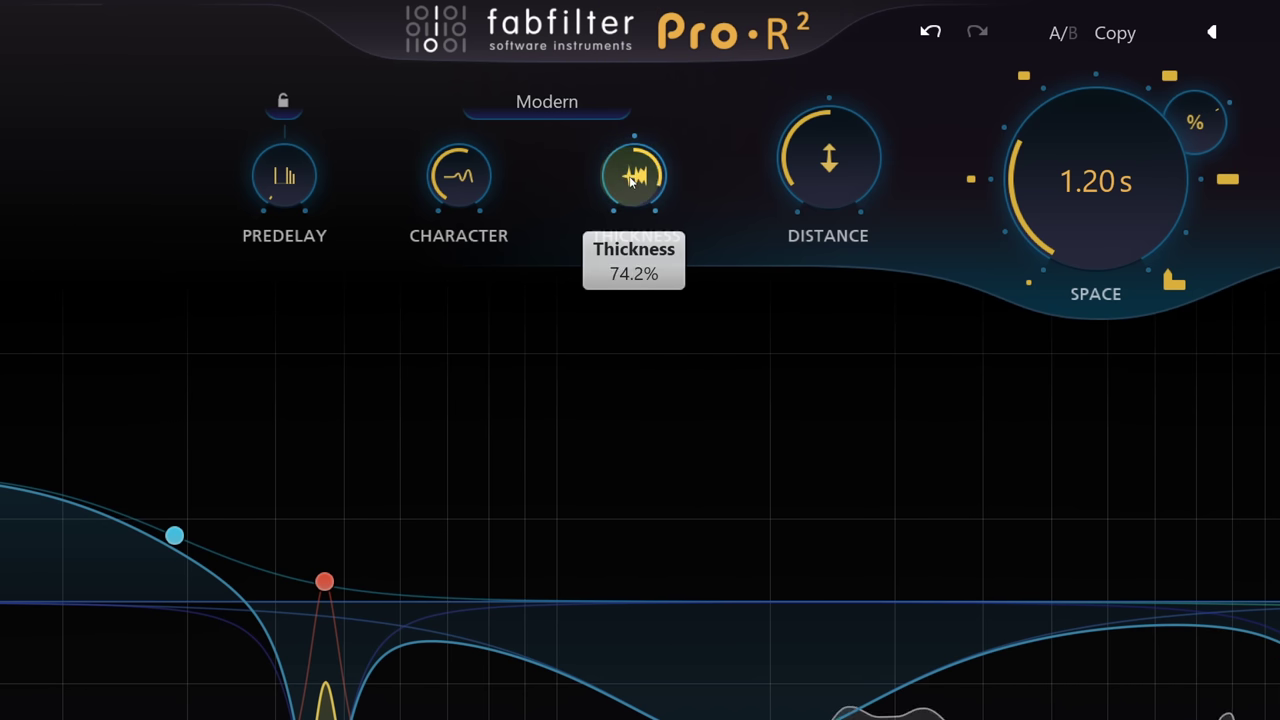
scroll(631, 181, "up", 1)
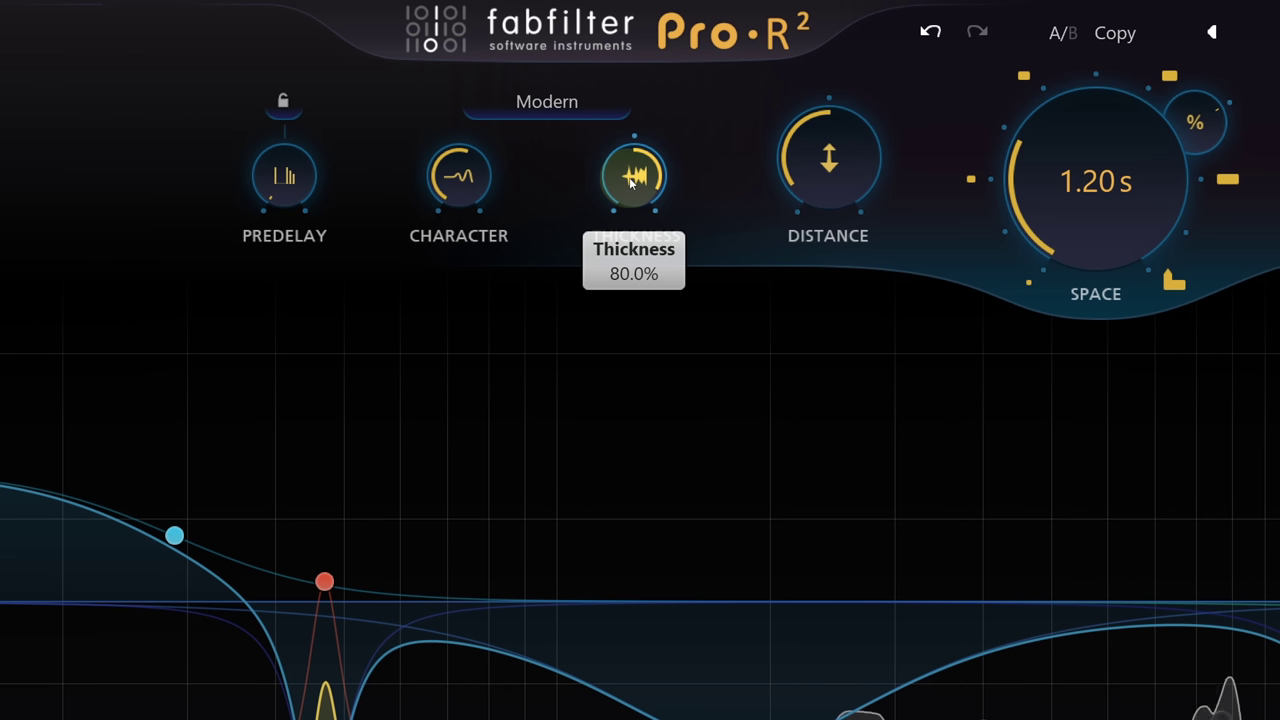
left_click_drag(634, 183, 617, 437)
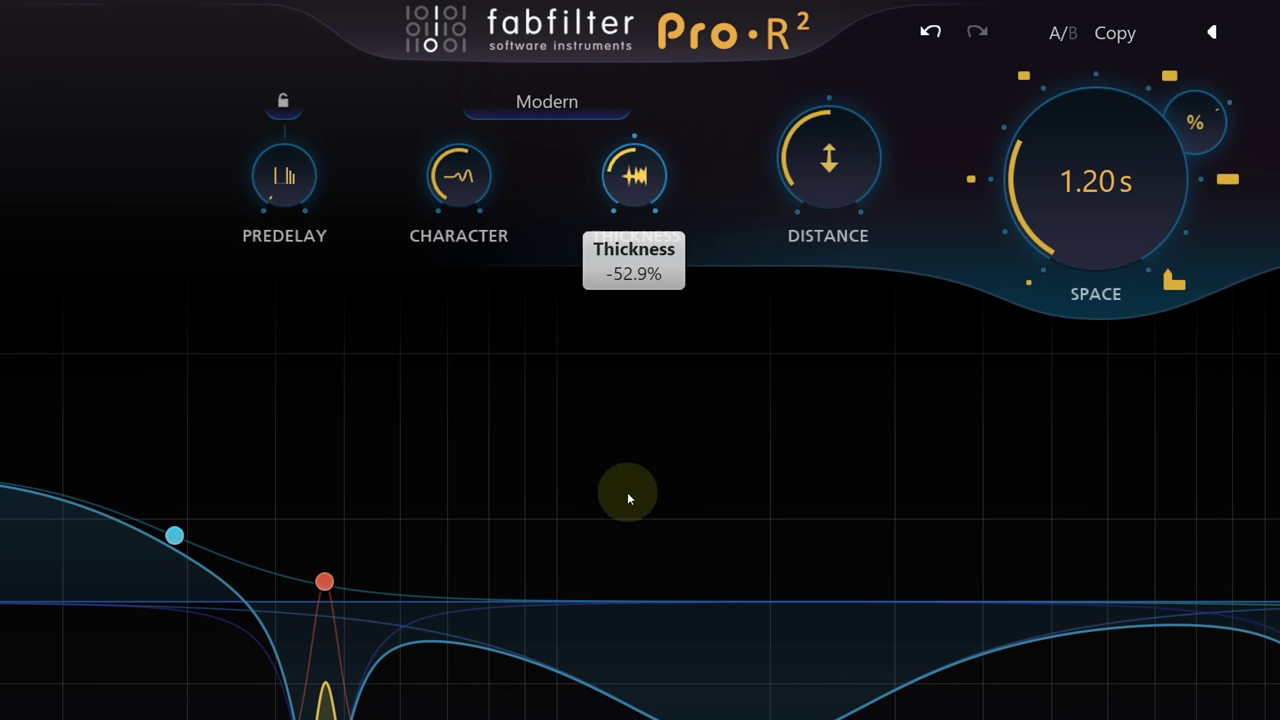
left_click_drag(629, 516, 629, 527)
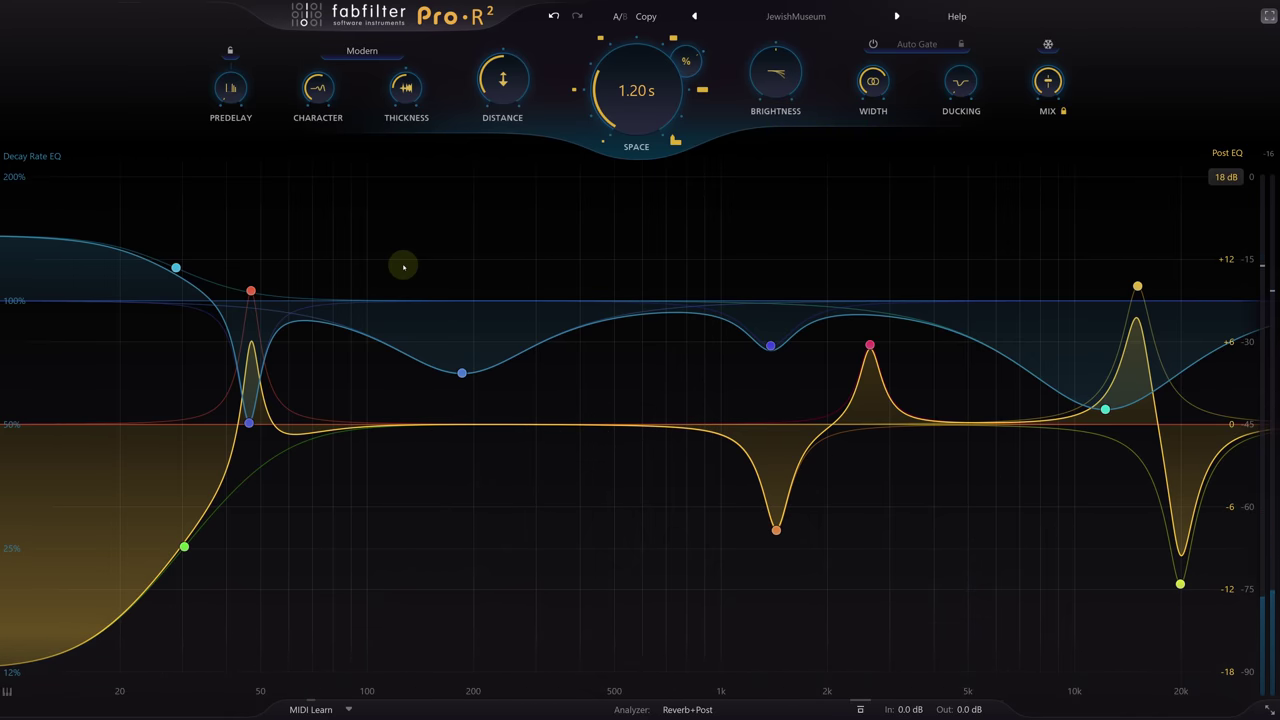
Lengthen the Space decay to 3.13 s.
mouse_move(406, 88)
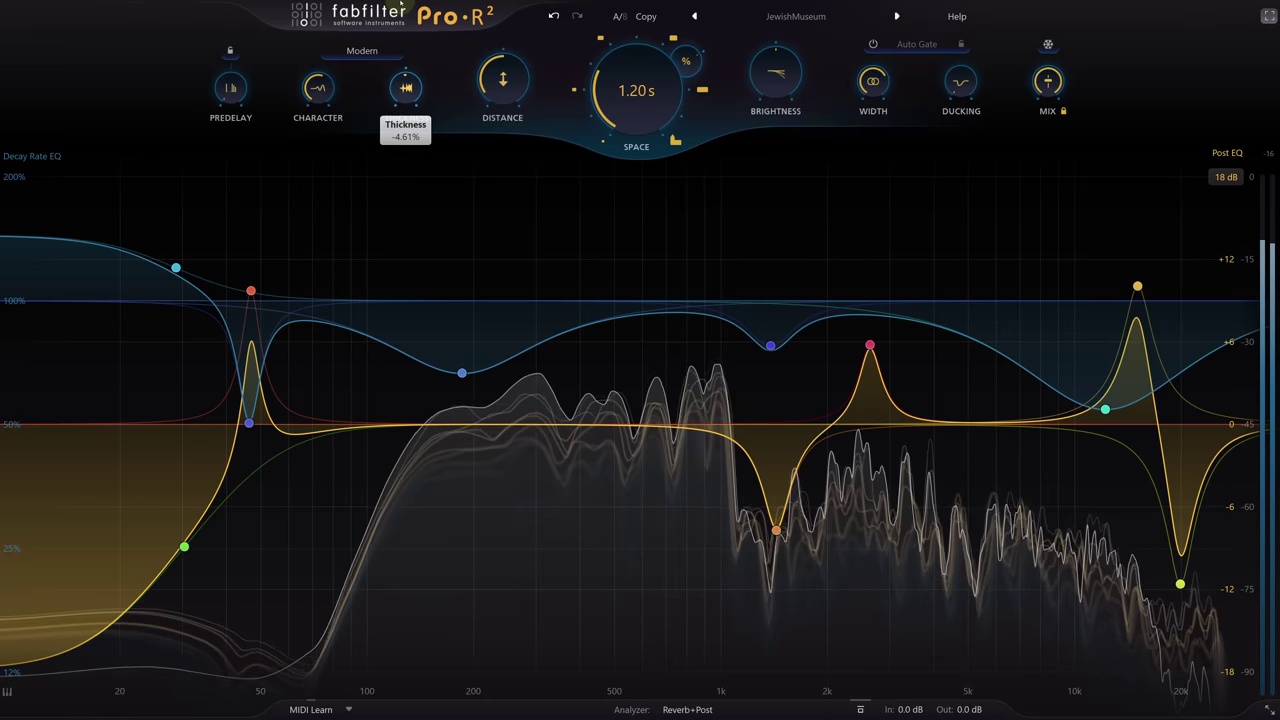
mouse_move(638, 82)
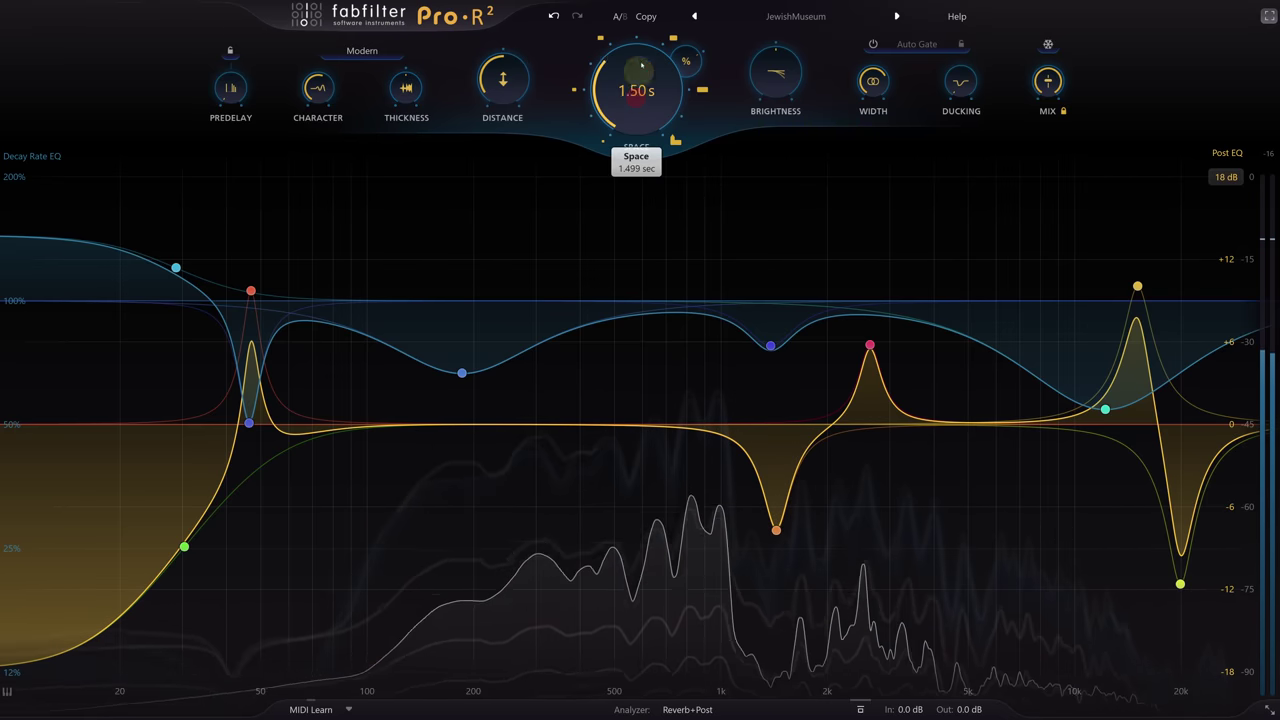
scroll(638, 82, "up", 5)
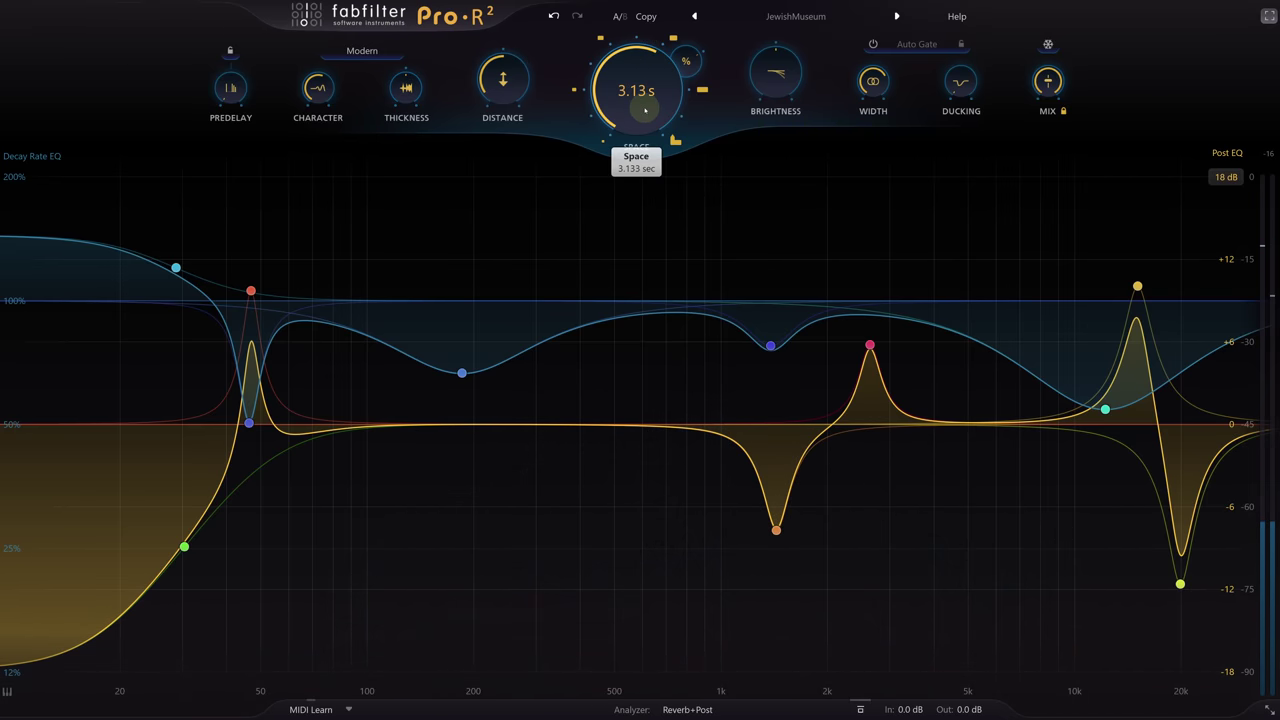
Raise Distance to about 47%.
mouse_move(504, 82)
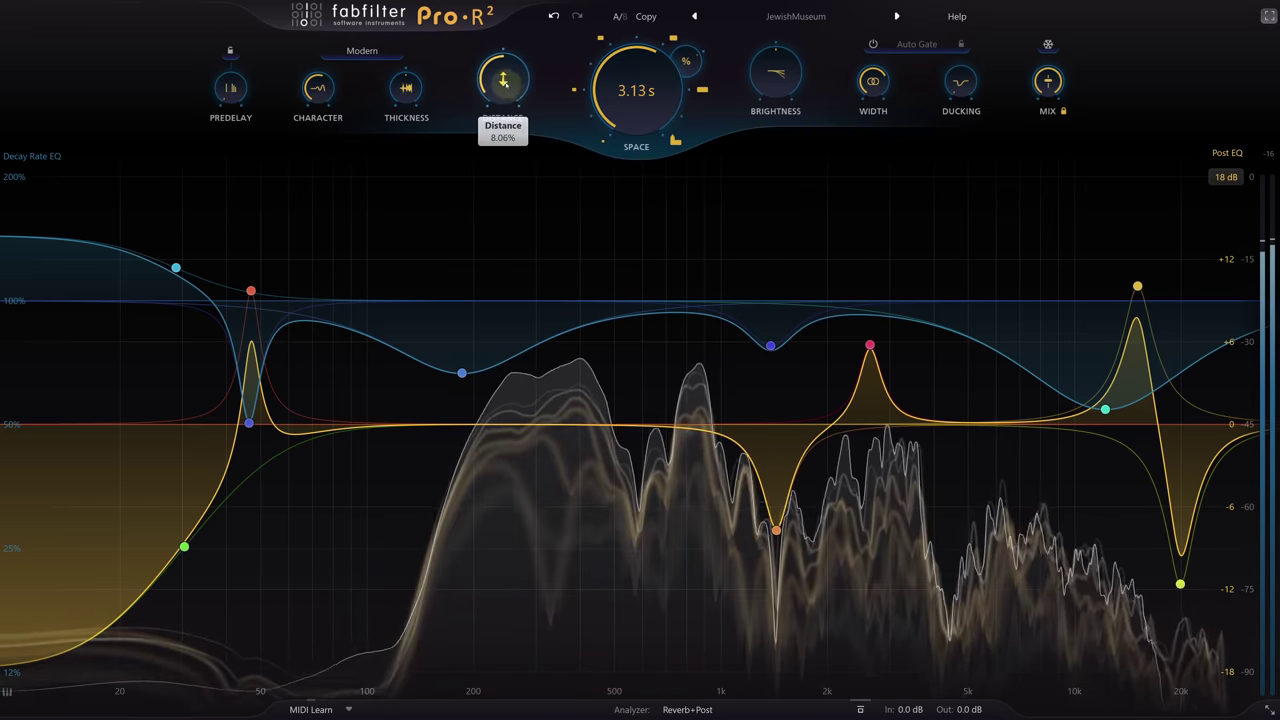
scroll(504, 82, "up", 3)
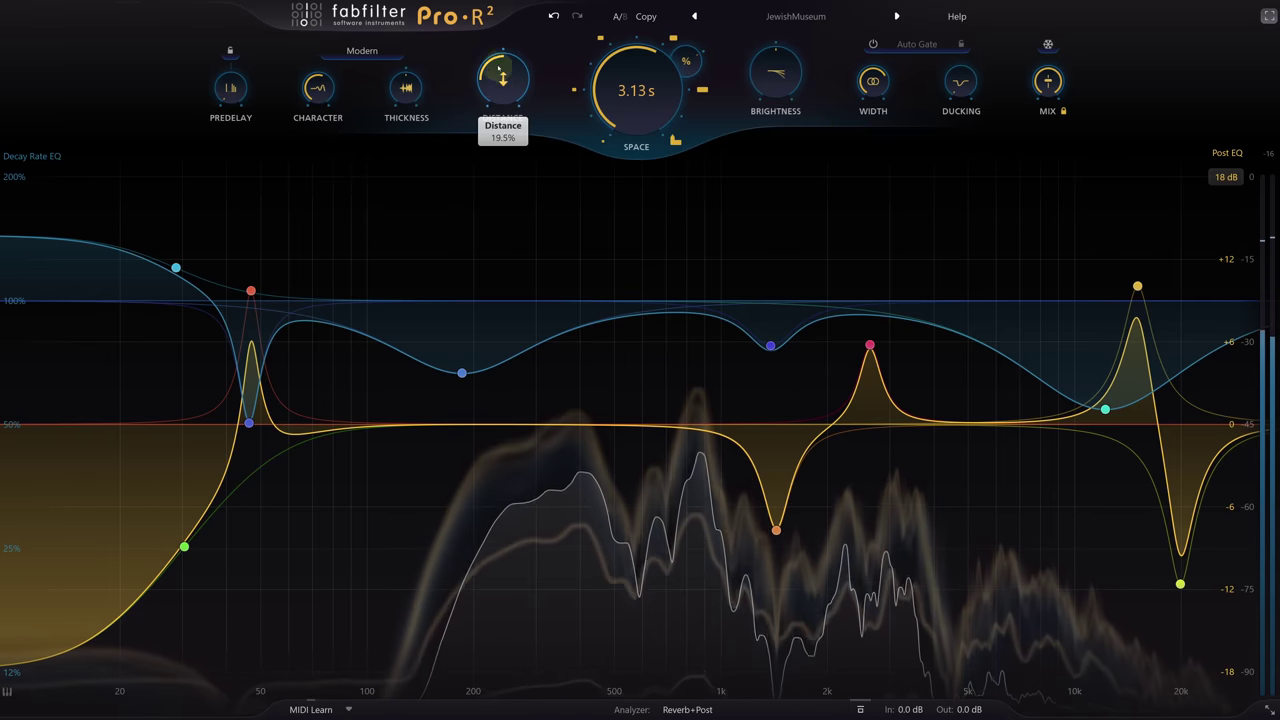
left_click_drag(501, 73, 504, 17)
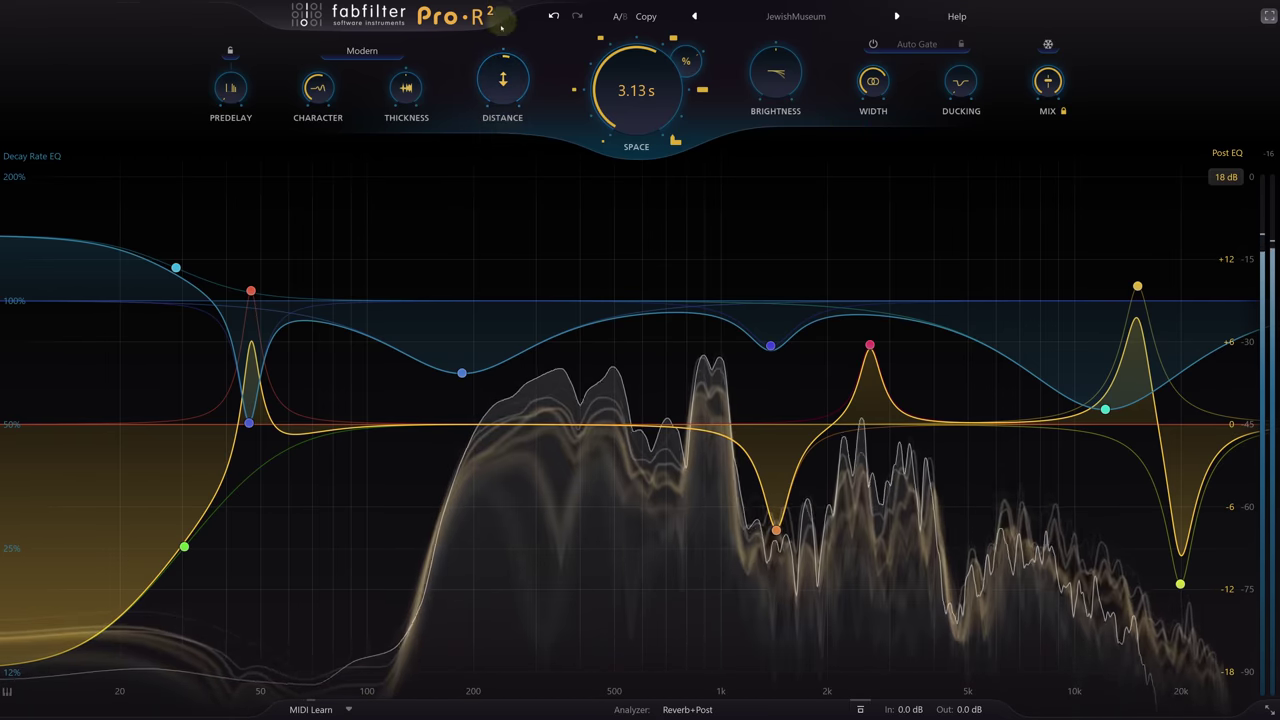